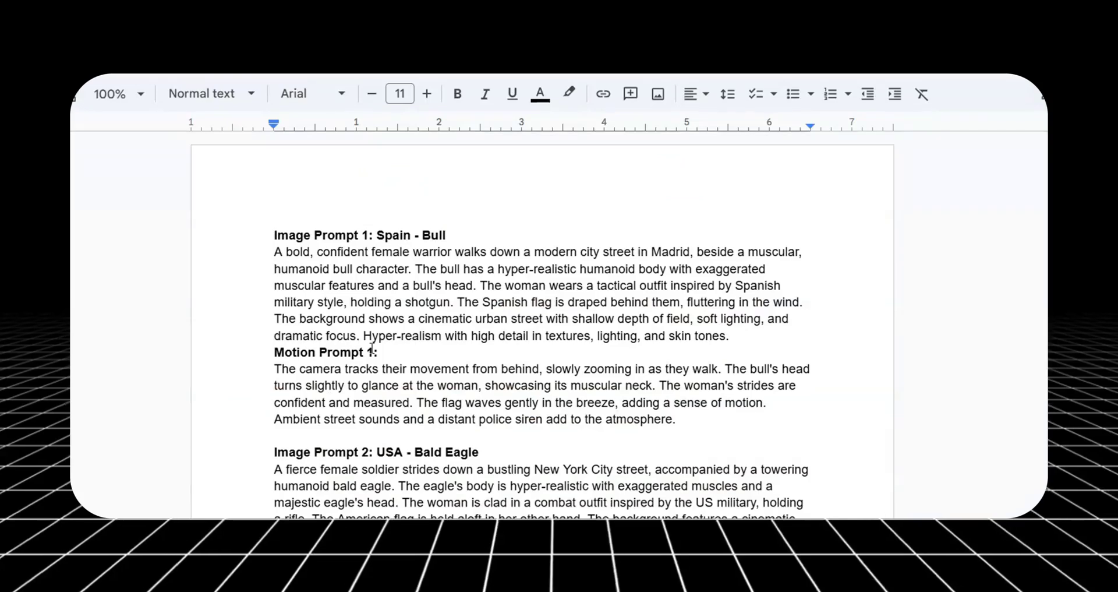
- Select the Motion Prompt 1 and Motion Prompt 2 paragraphs in the document
triple_click(372, 368)
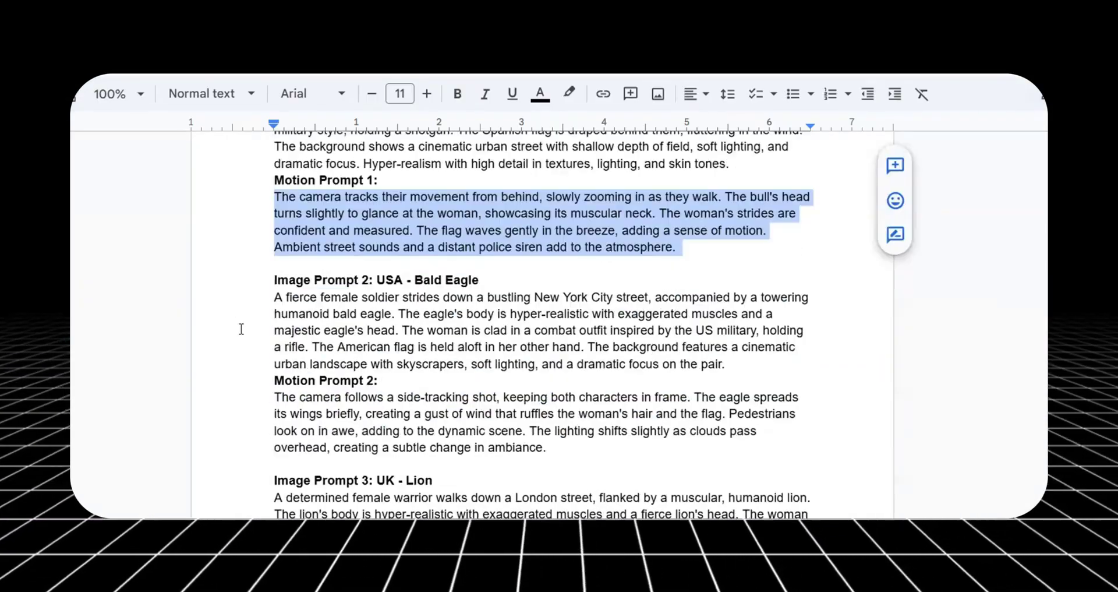
scroll(571, 356, down, 2)
triple_click(571, 357)
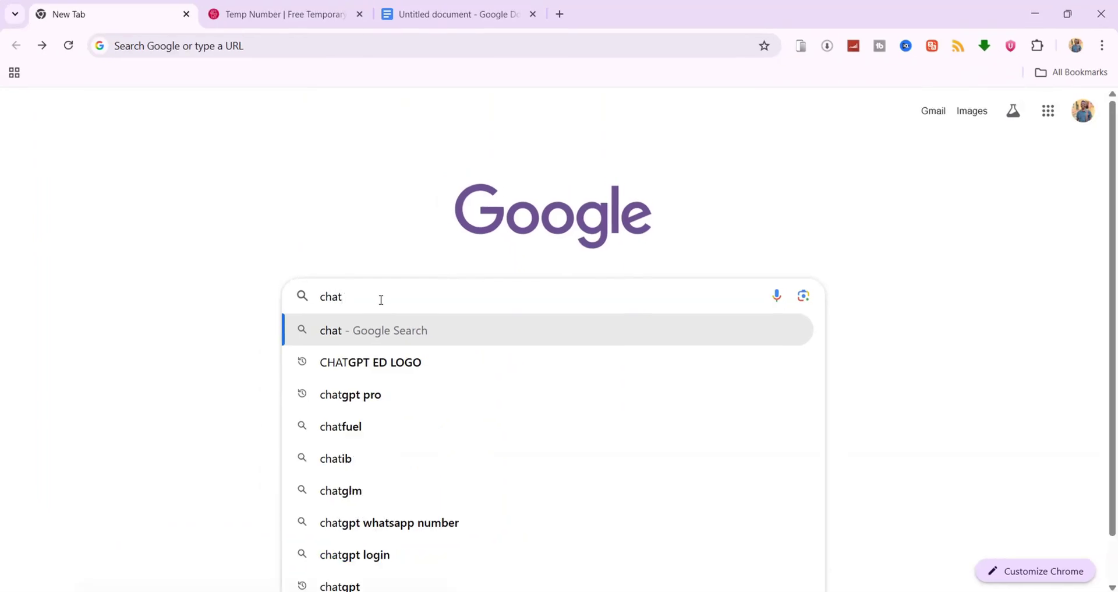
- Load chatglm.cn translated into English, bring up its login dialog, then switch to the Temp Number tab
text(glm.cn)
key(Return)
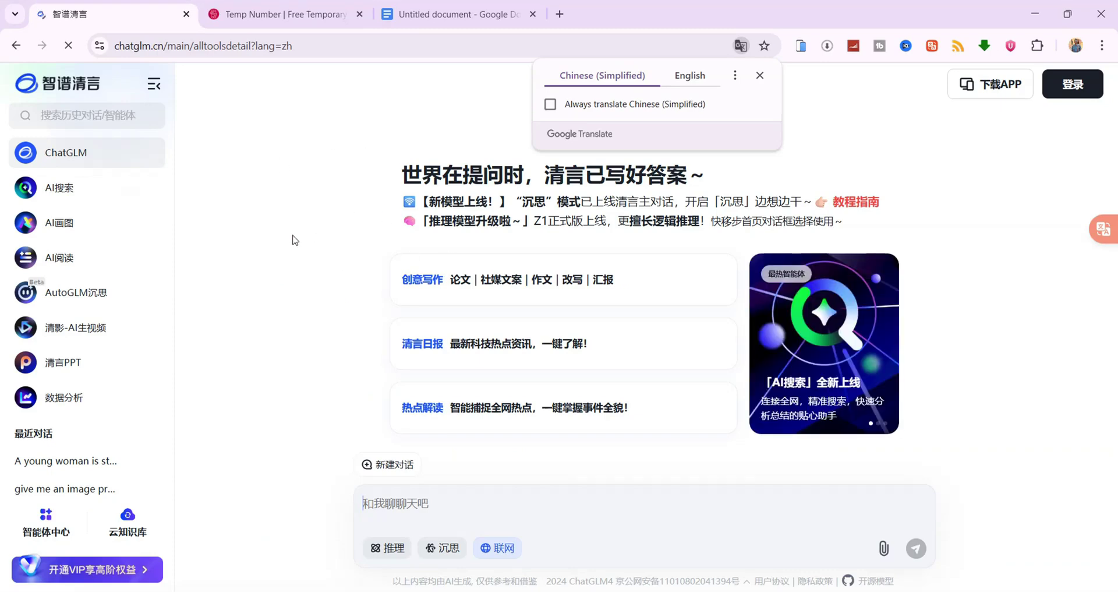
right_click(291, 235)
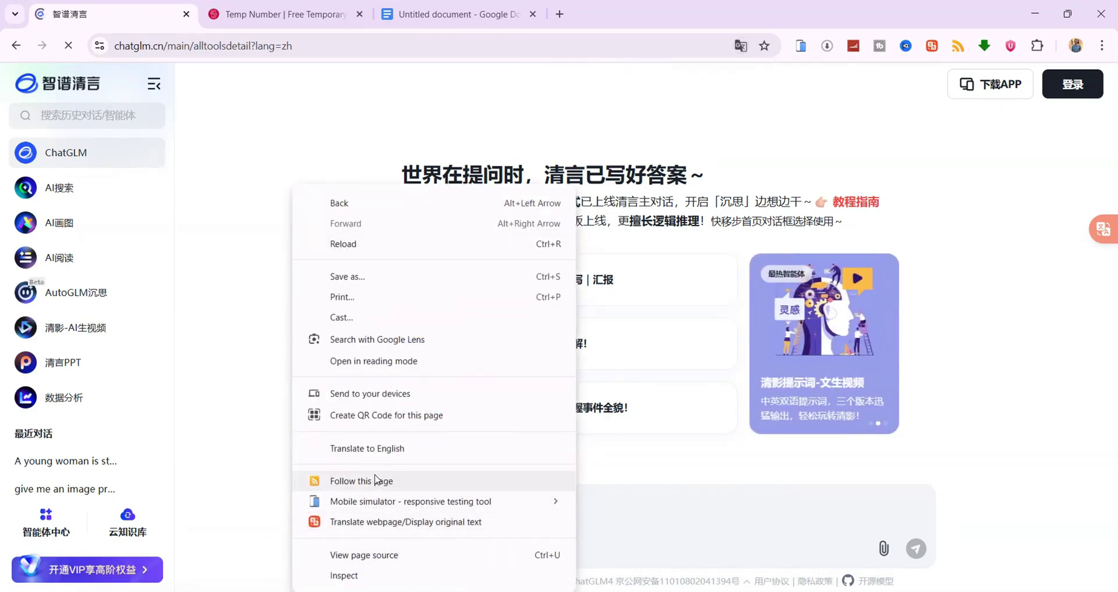
click(374, 449)
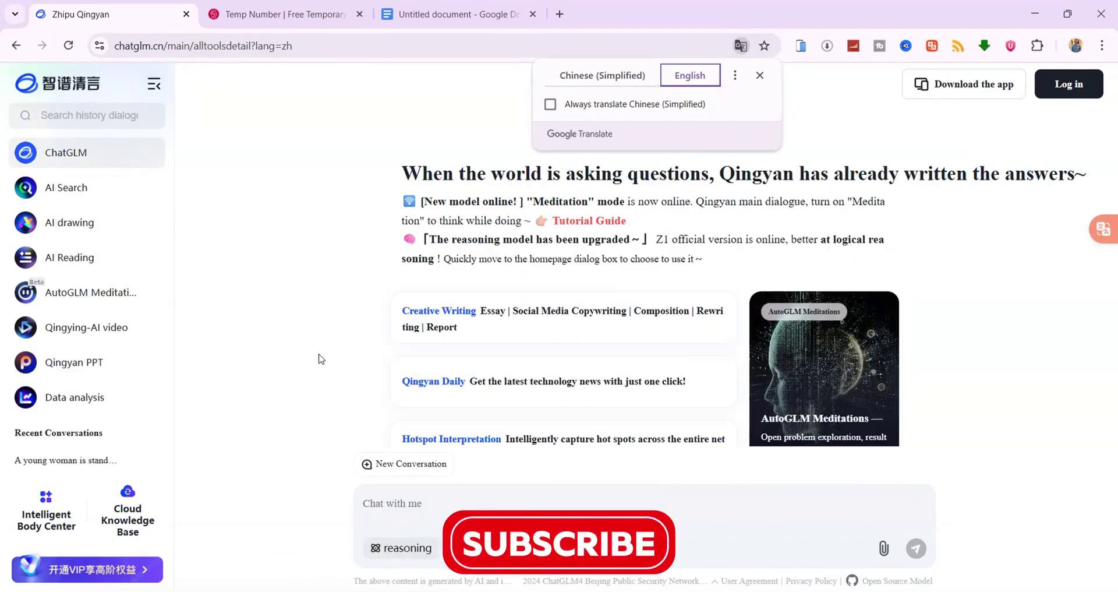
click(1069, 86)
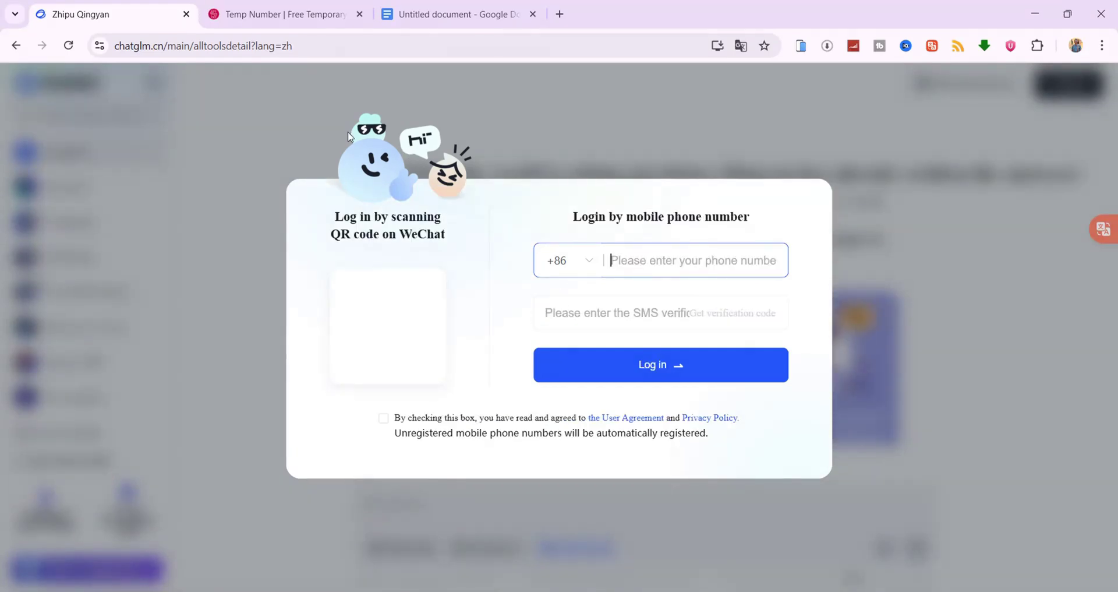
click(308, 18)
- Choose Canada, generate a temporary phone number, and copy it to the clipboard
click(443, 259)
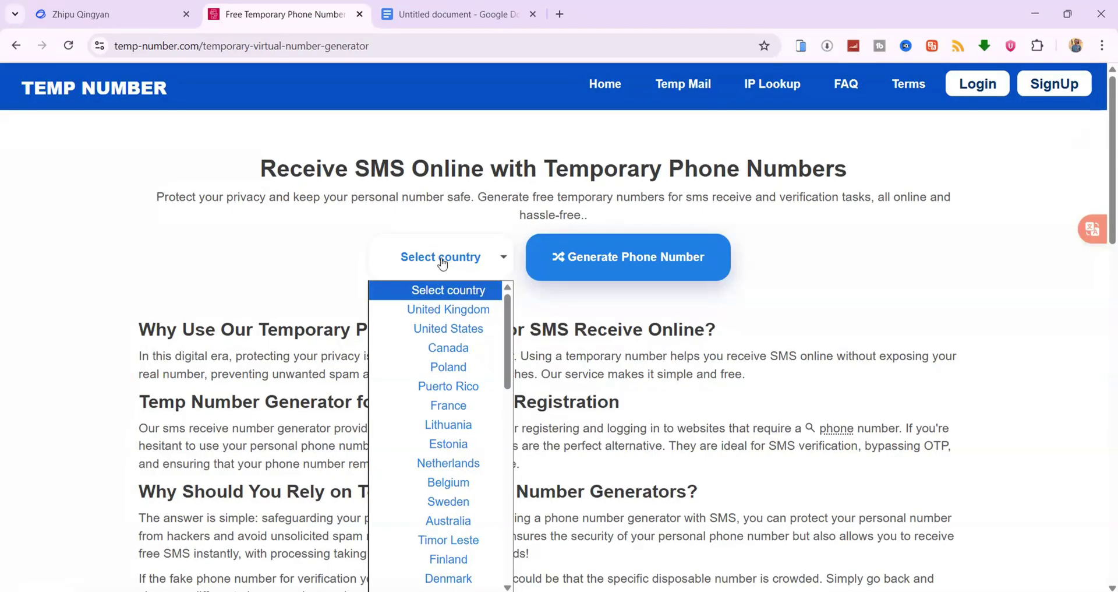
click(465, 349)
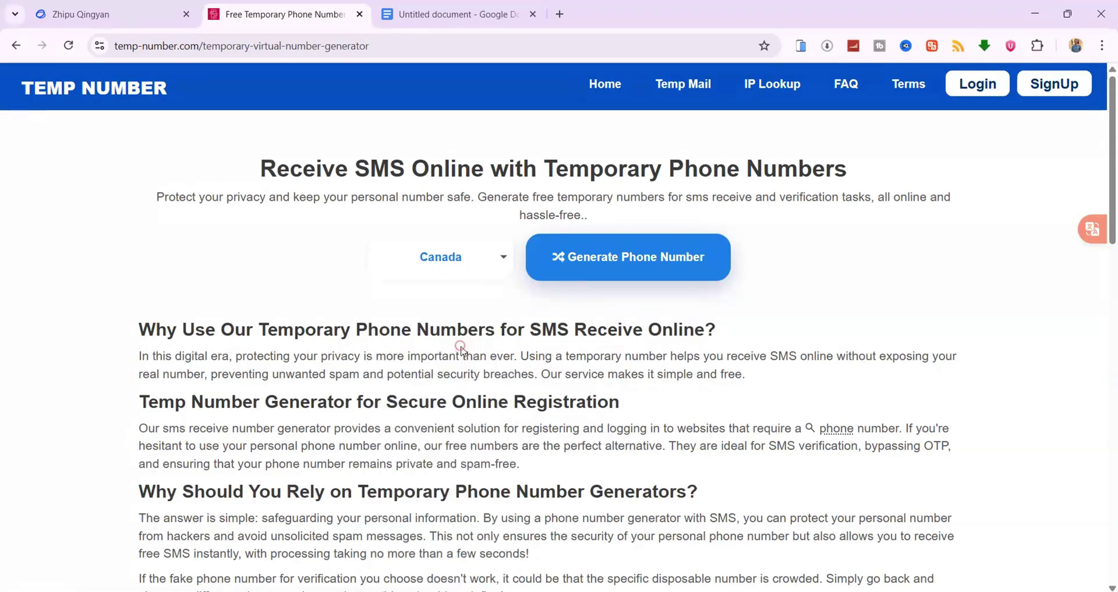
click(666, 262)
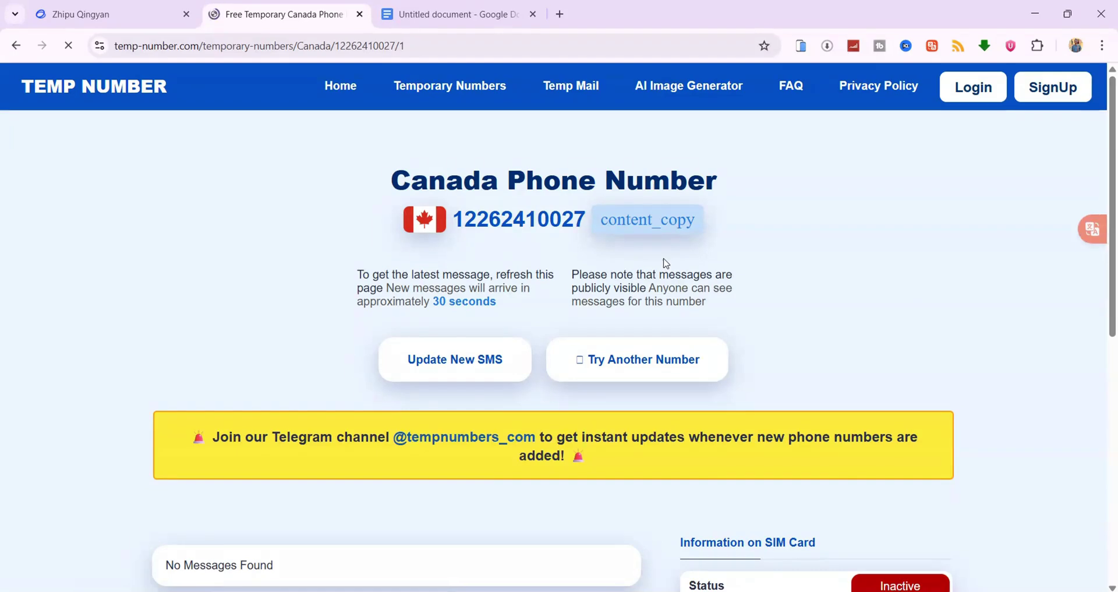
click(649, 219)
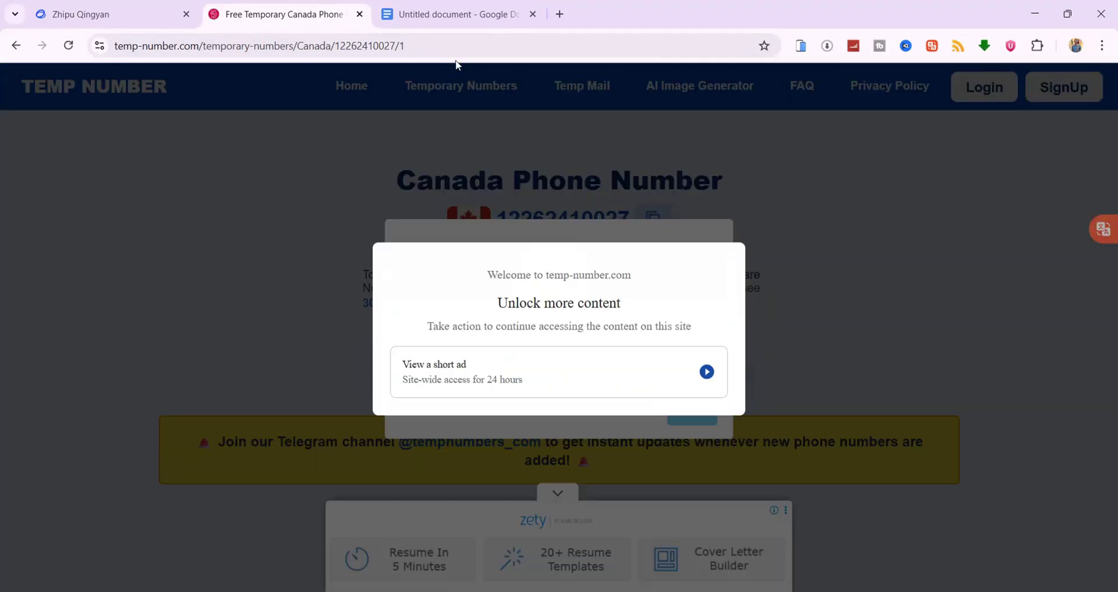
- Enter Canada +1 with the pasted temporary number, request an SMS code, and pass the slider check
key(ctrl+1)
click(589, 260)
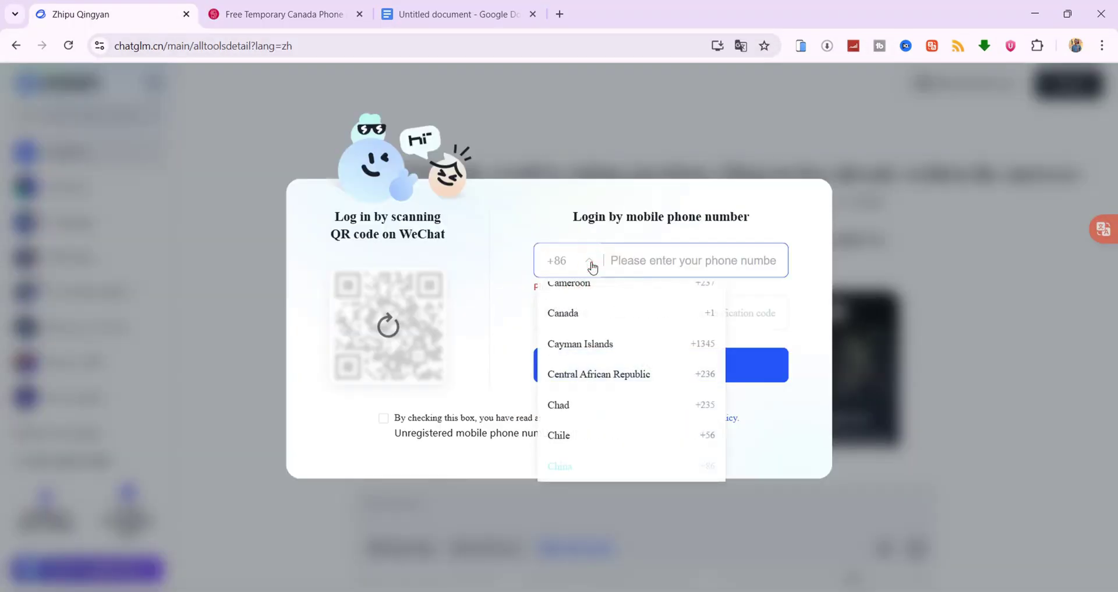
click(575, 315)
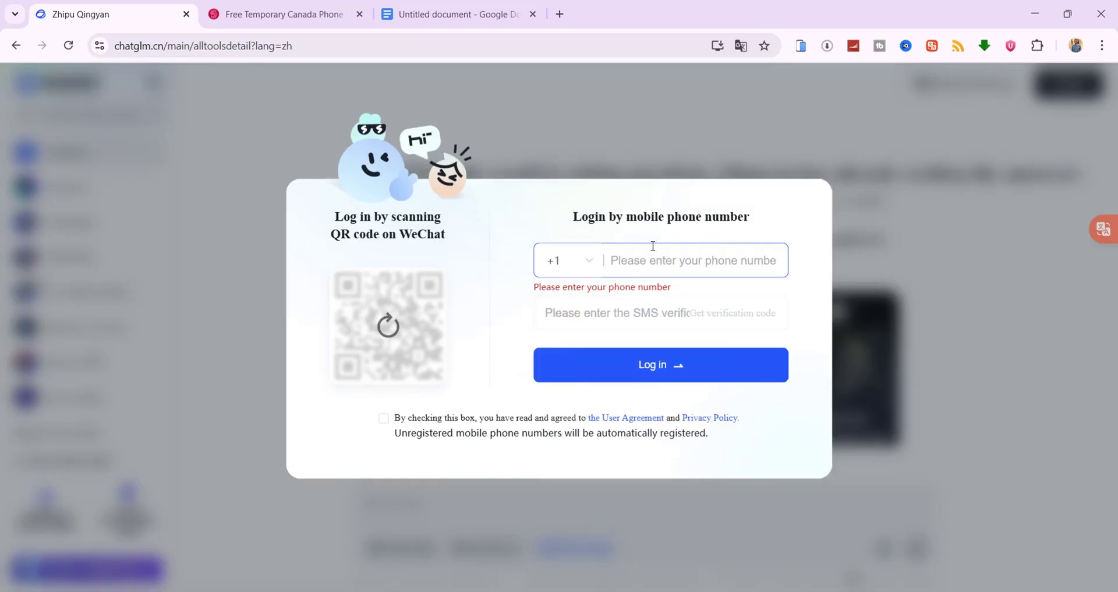
click(635, 256)
key(ctrl+v)
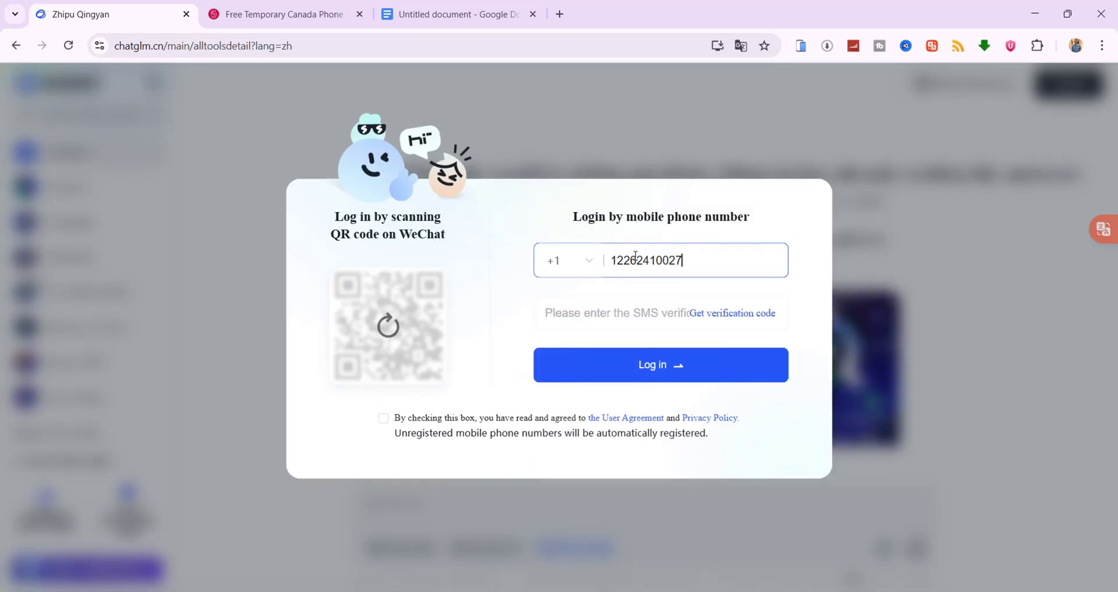
click(734, 320)
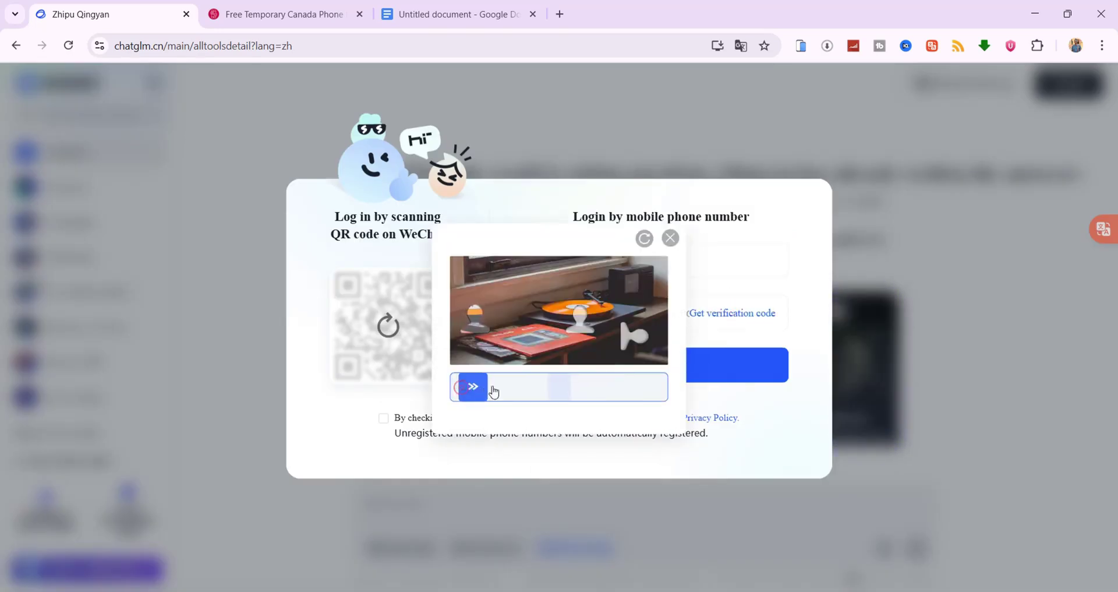
drag(490, 389, 640, 385)
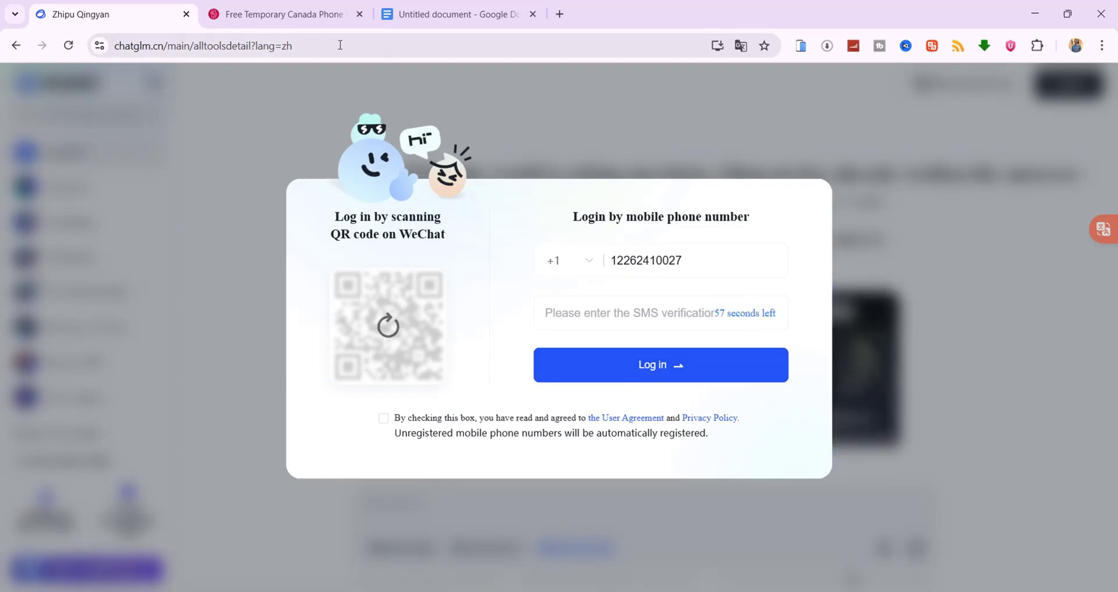
- Dismiss the Copied notice and refresh the Canadian number's inbox twice, which shows no messages yet
key(ctrl+Tab)
click(688, 413)
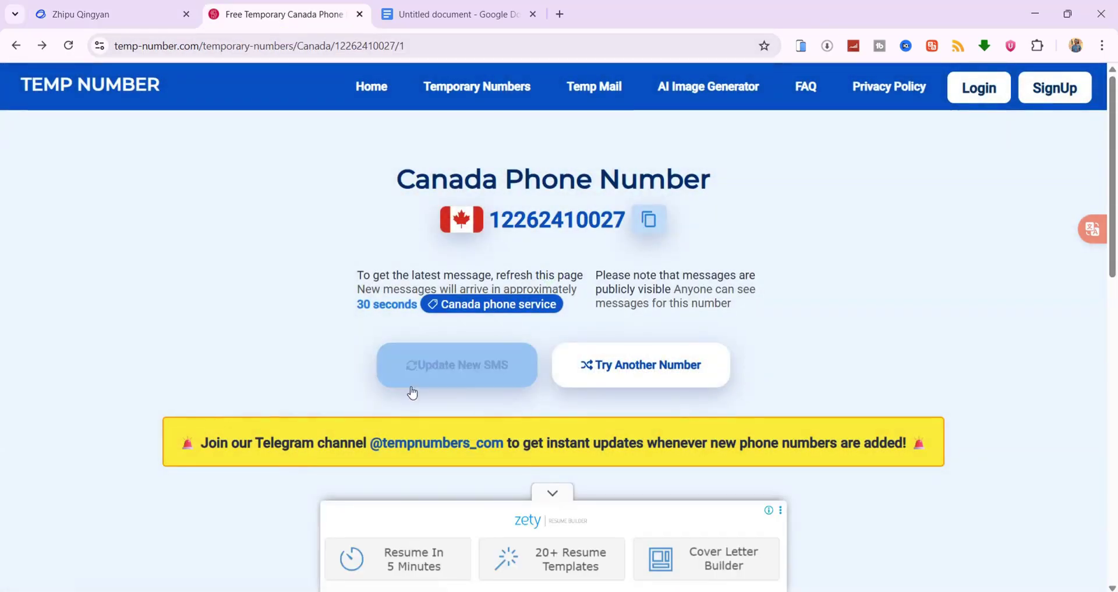
click(470, 377)
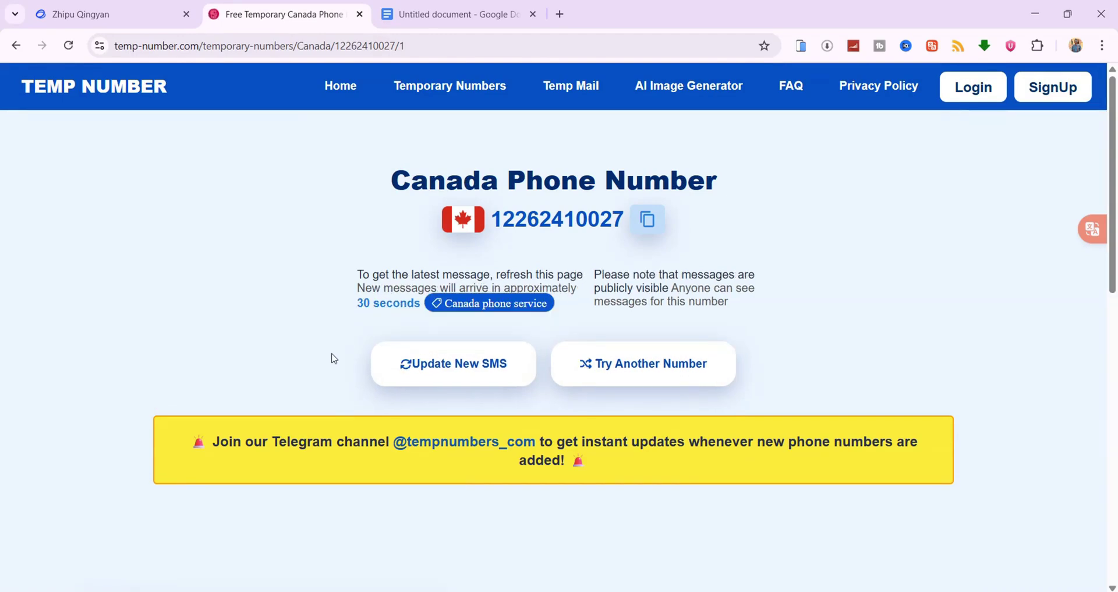
scroll(349, 323, down, 6)
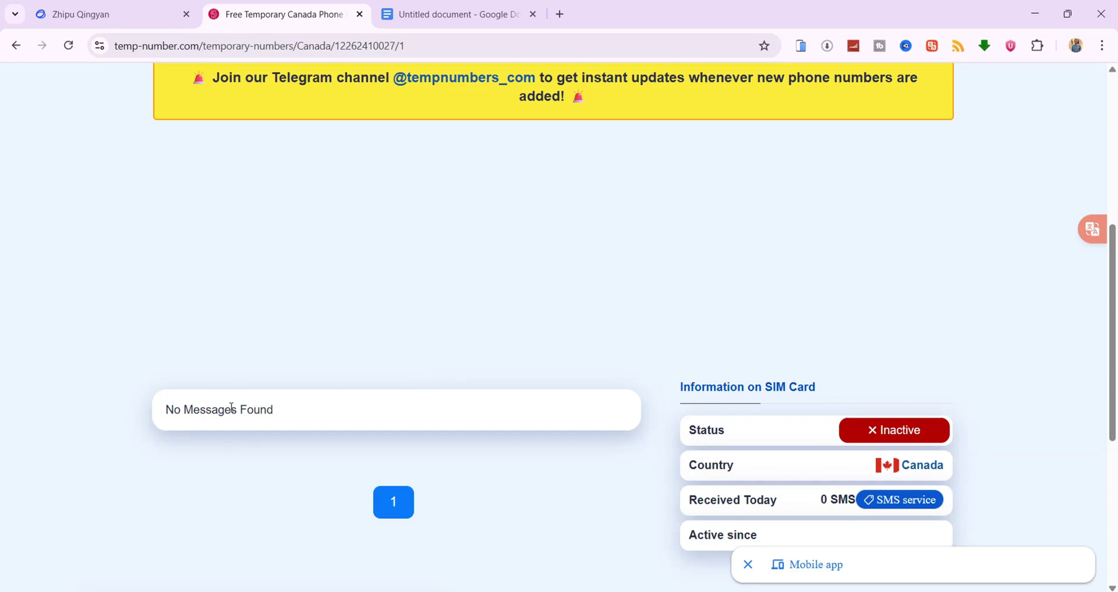
scroll(389, 346, up, 1)
scroll(389, 346, up, 3)
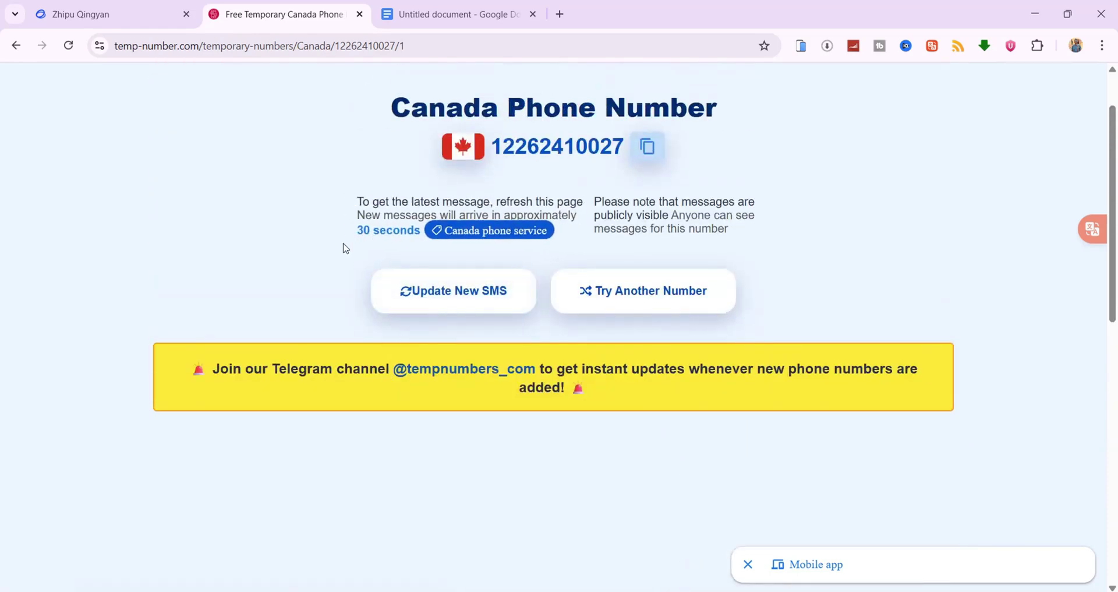
click(464, 303)
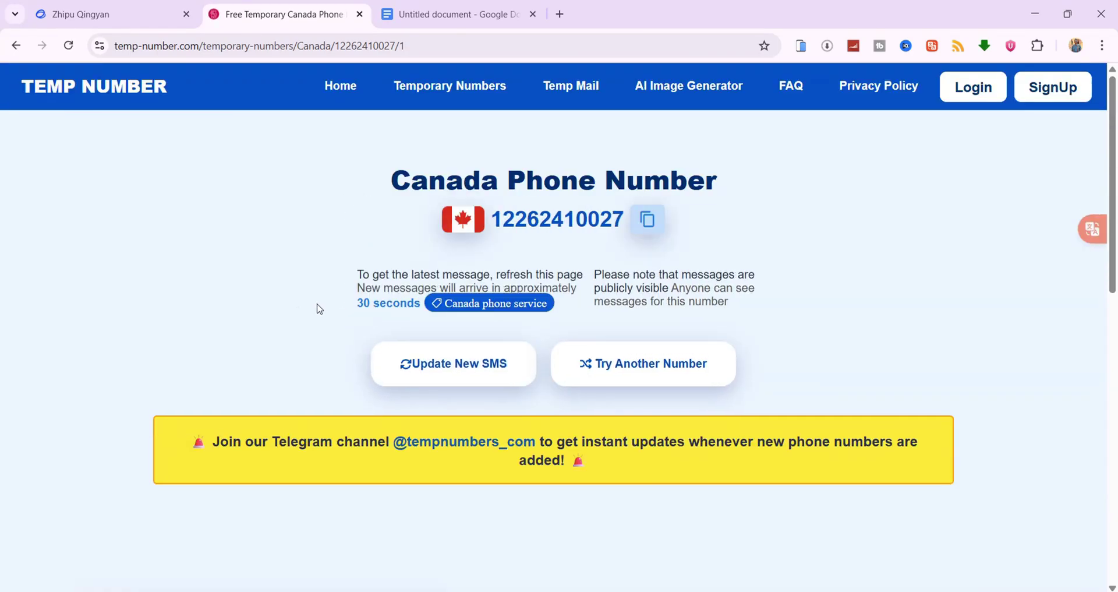
- Switch the login to Uganda +256, paste the new phone number, and request an SMS code
key(ctrl+shift+Tab)
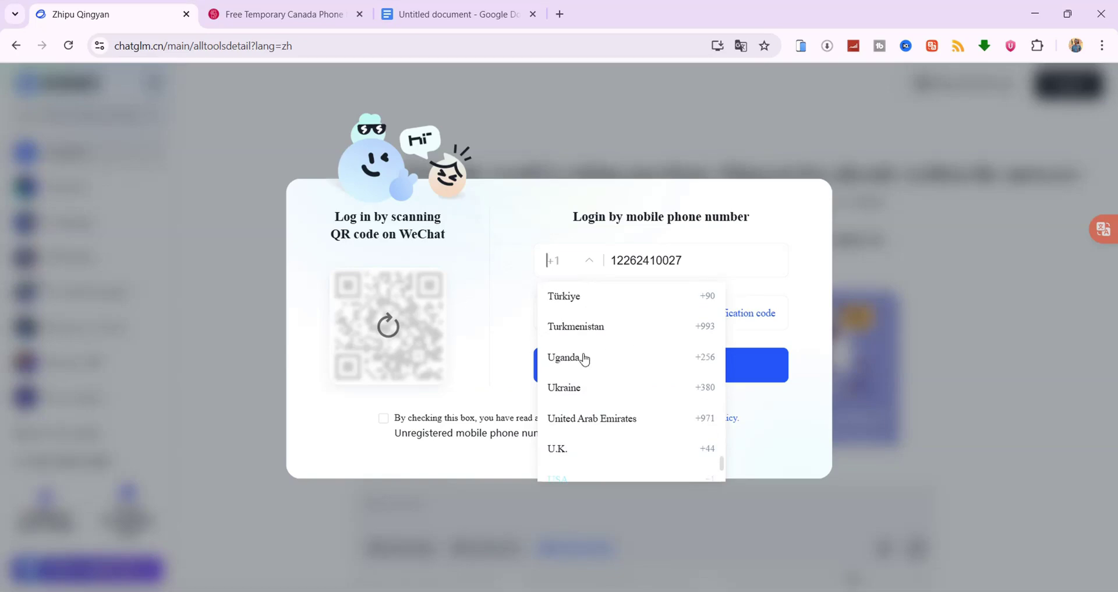
click(579, 354)
drag(690, 260, 603, 259)
key(ctrl+v)
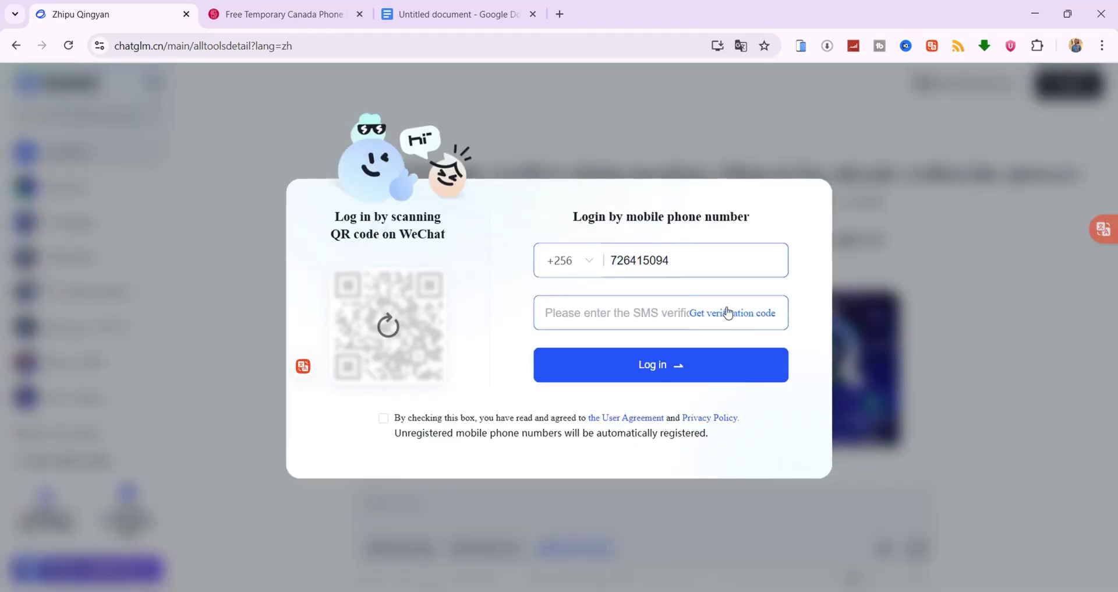
click(724, 313)
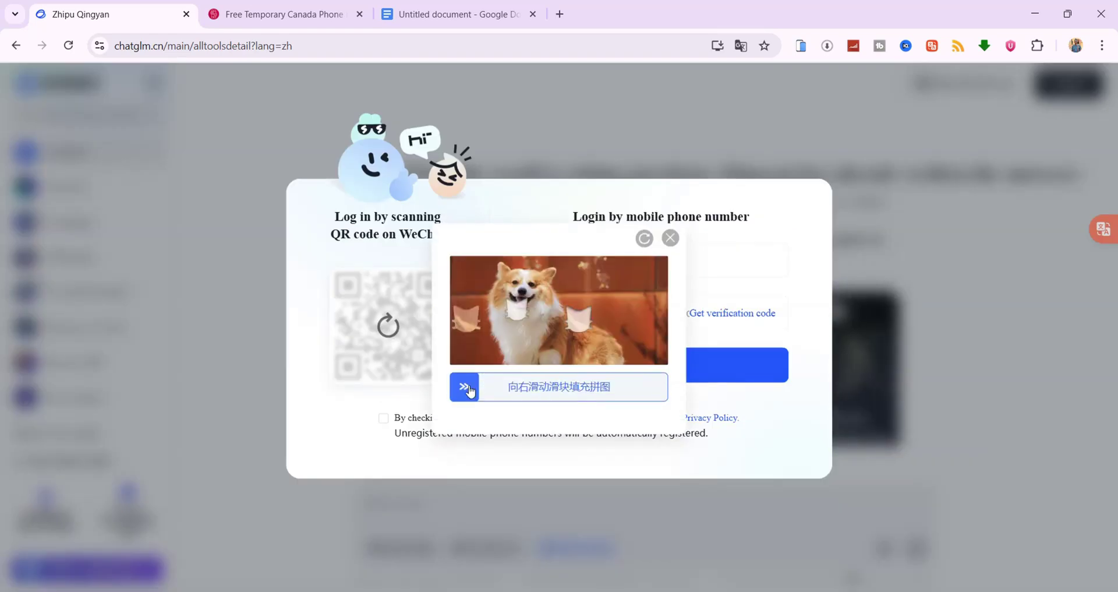
- Enter the received SMS verification code, accept the user agreement, and log in
click(731, 325)
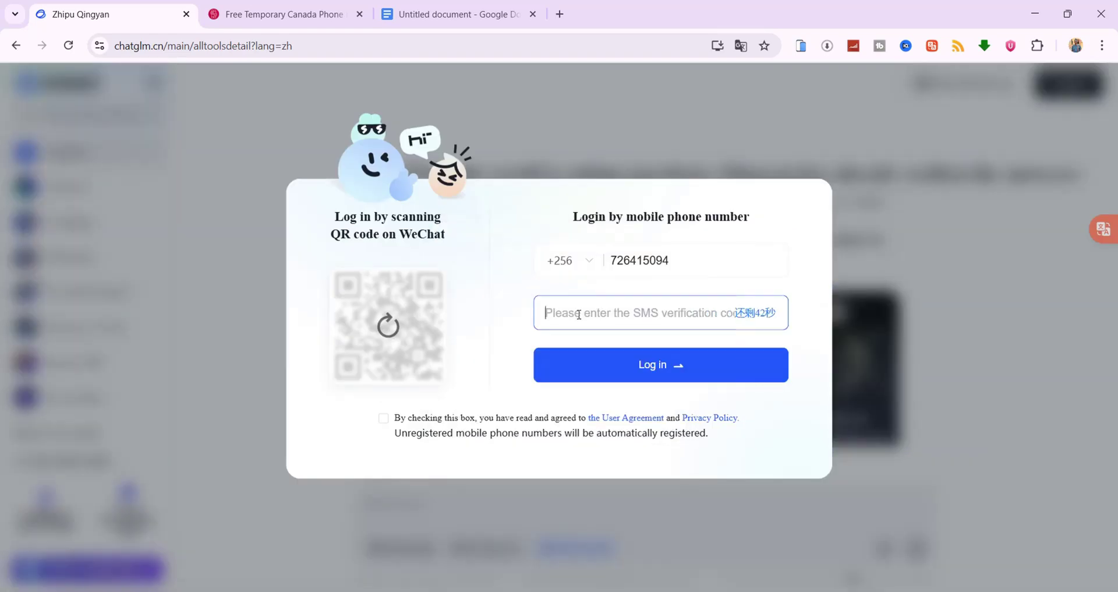
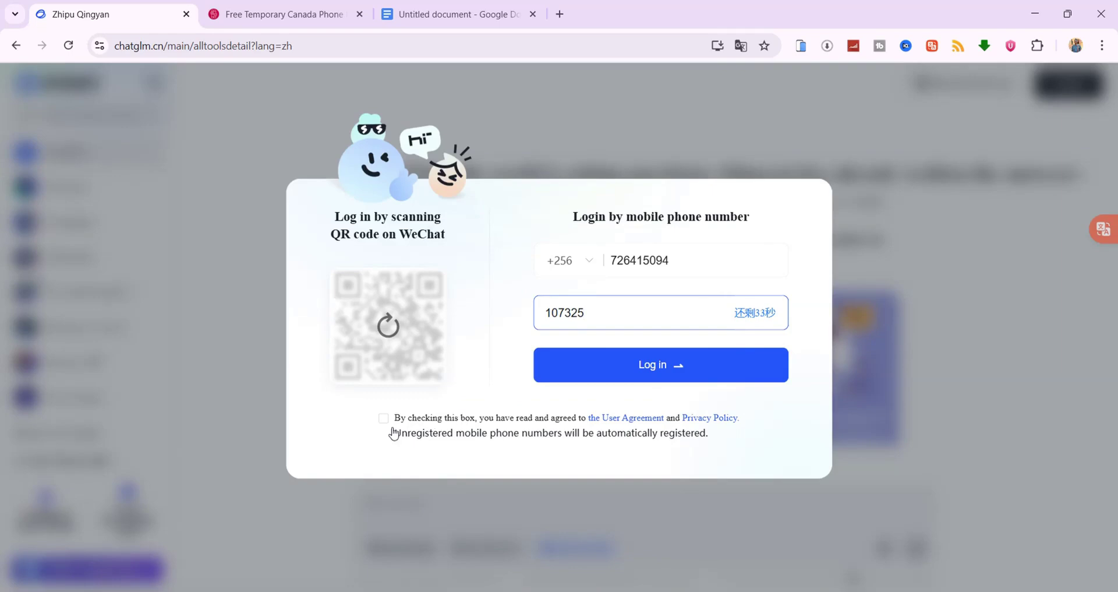
click(383, 418)
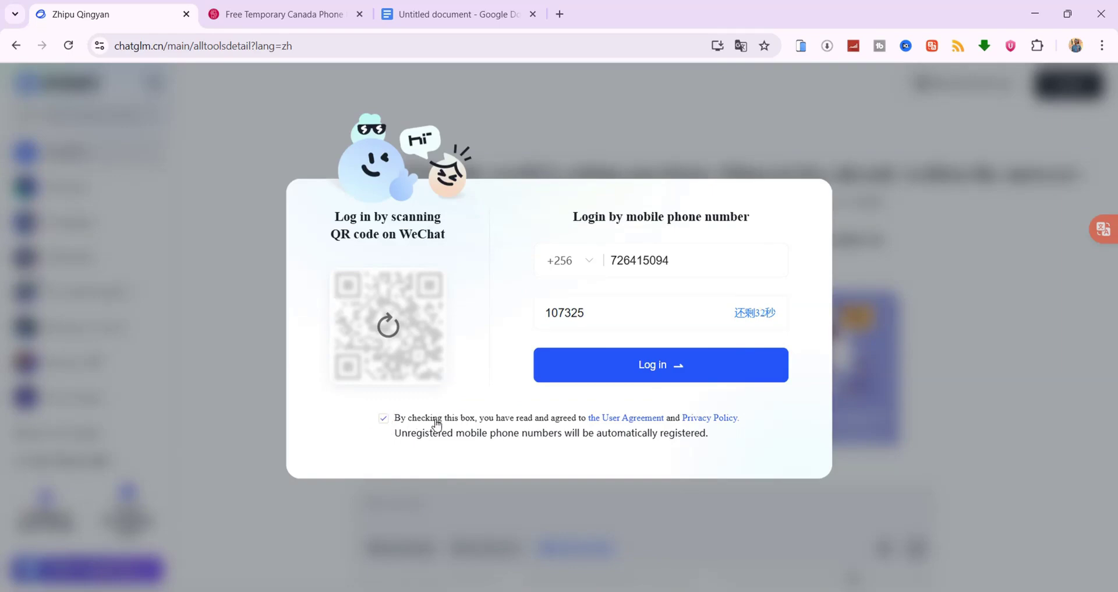
click(659, 366)
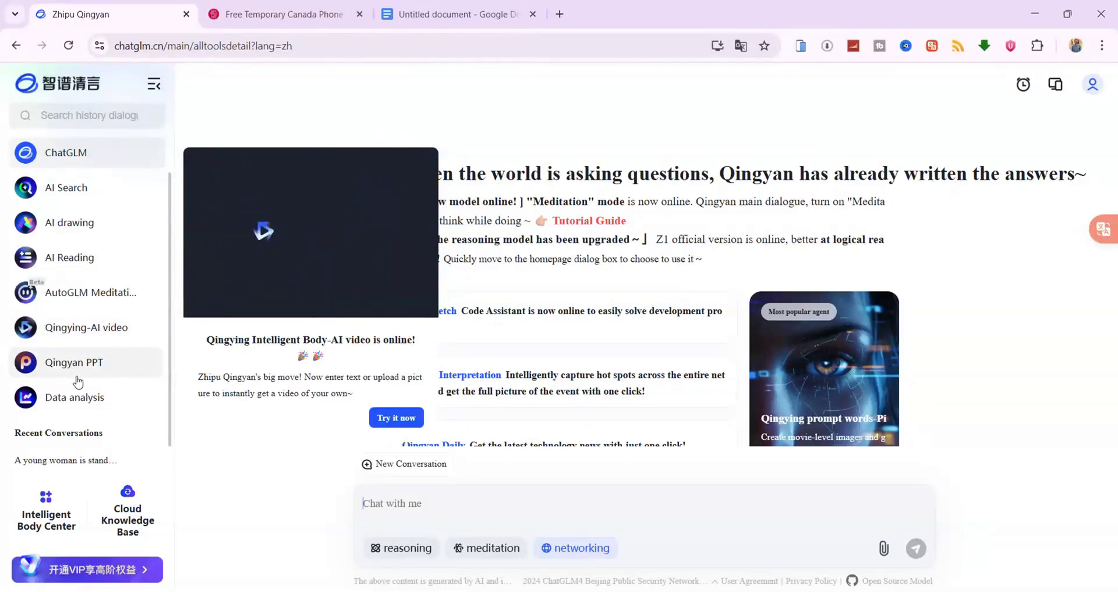
- Send the request for ten female-soldier and humanoid national-animal prompt pairs, then copy the reply
click(80, 158)
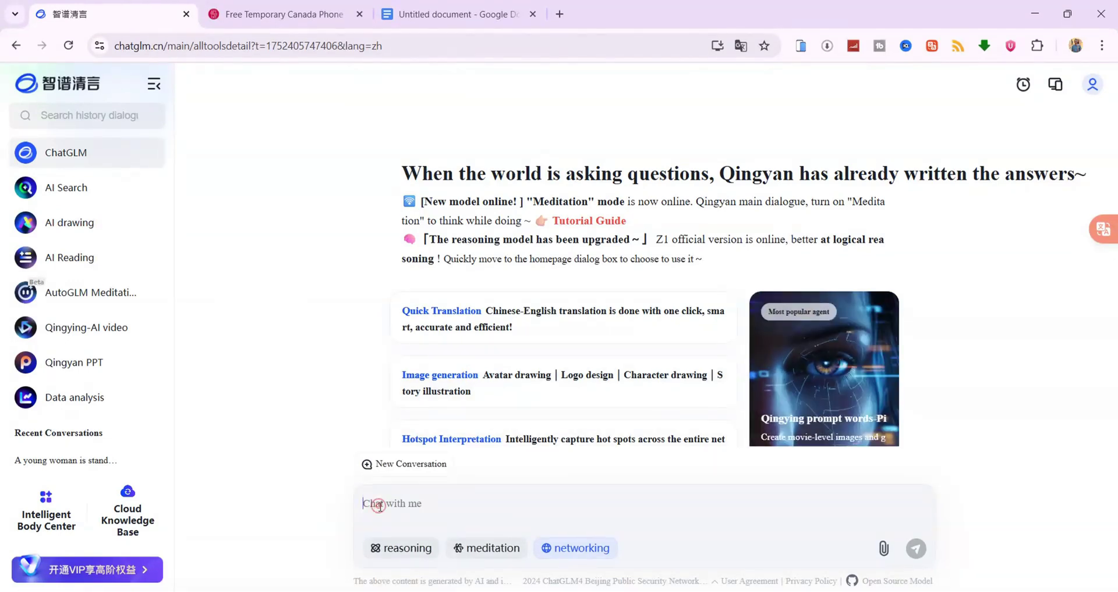
key(ctrl+v)
scroll(505, 430, up, 1)
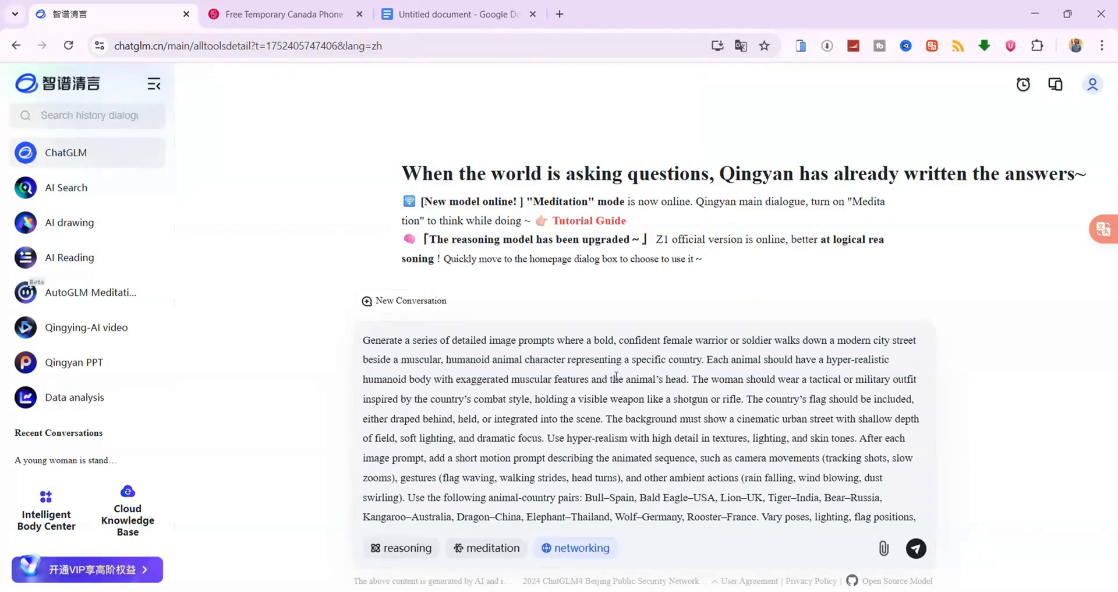
click(917, 548)
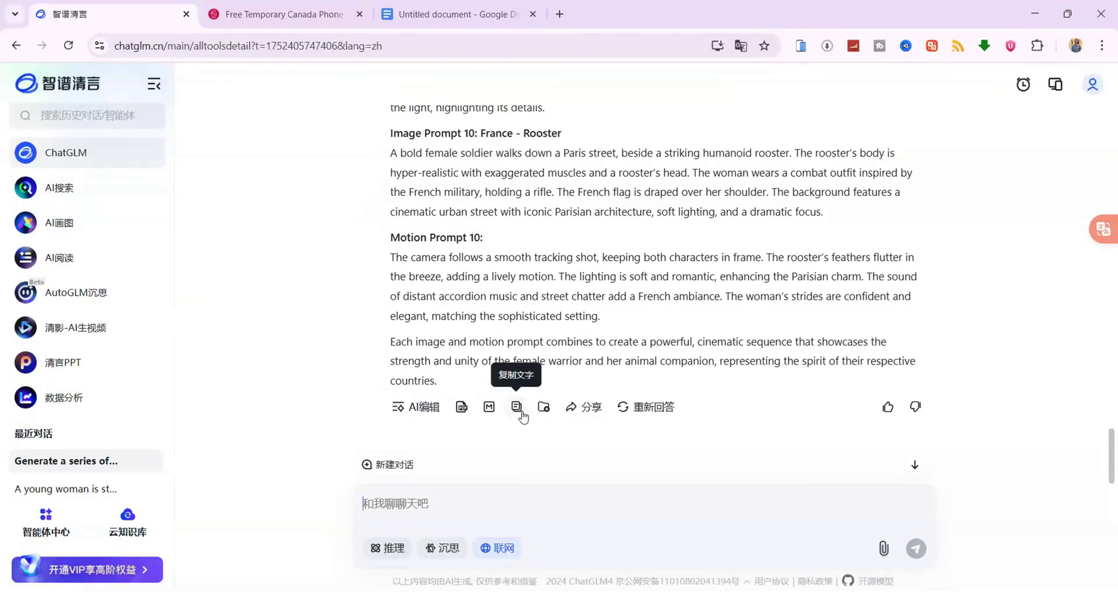
click(517, 408)
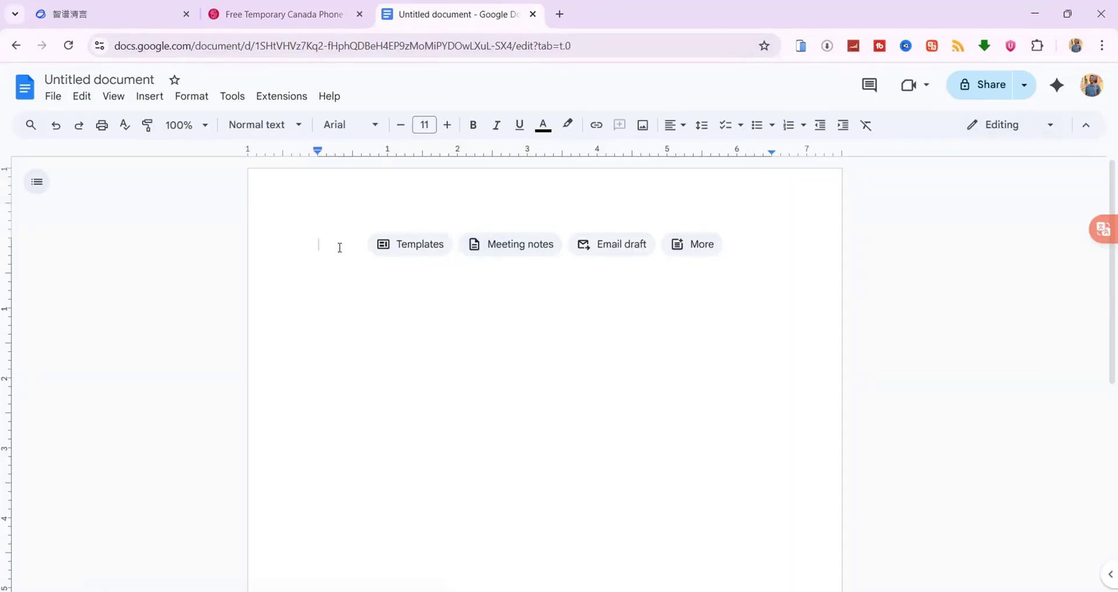
- Paste the generated prompts and bold the prompt 1 to 3 headings, adding separating blank lines
key(ctrl+v)
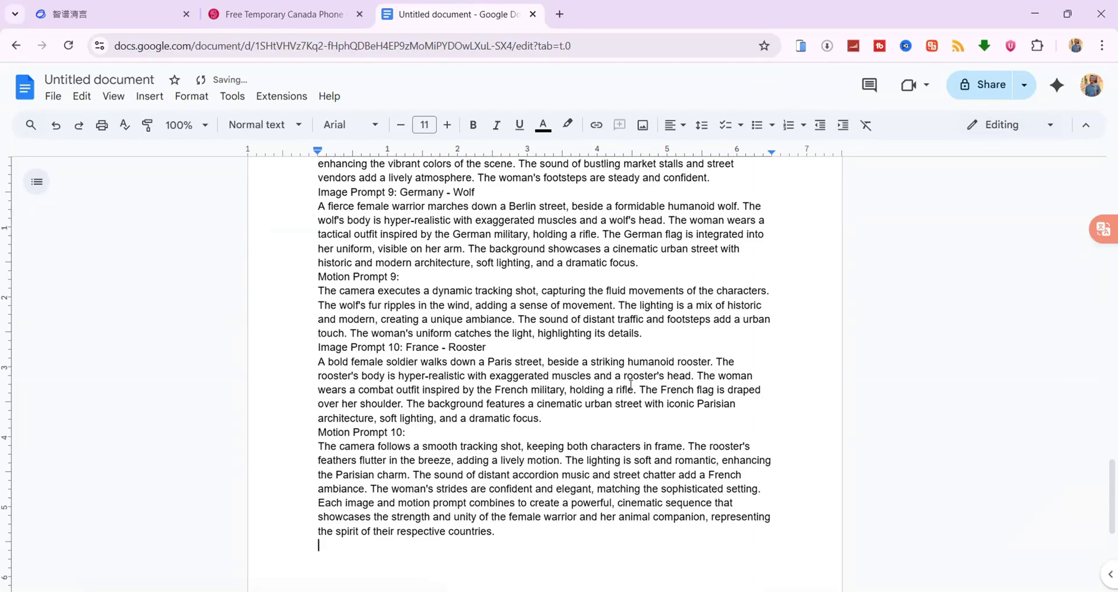
scroll(437, 392, up, 20)
drag(464, 244, 302, 244)
key(ctrl+b)
drag(406, 343, 307, 341)
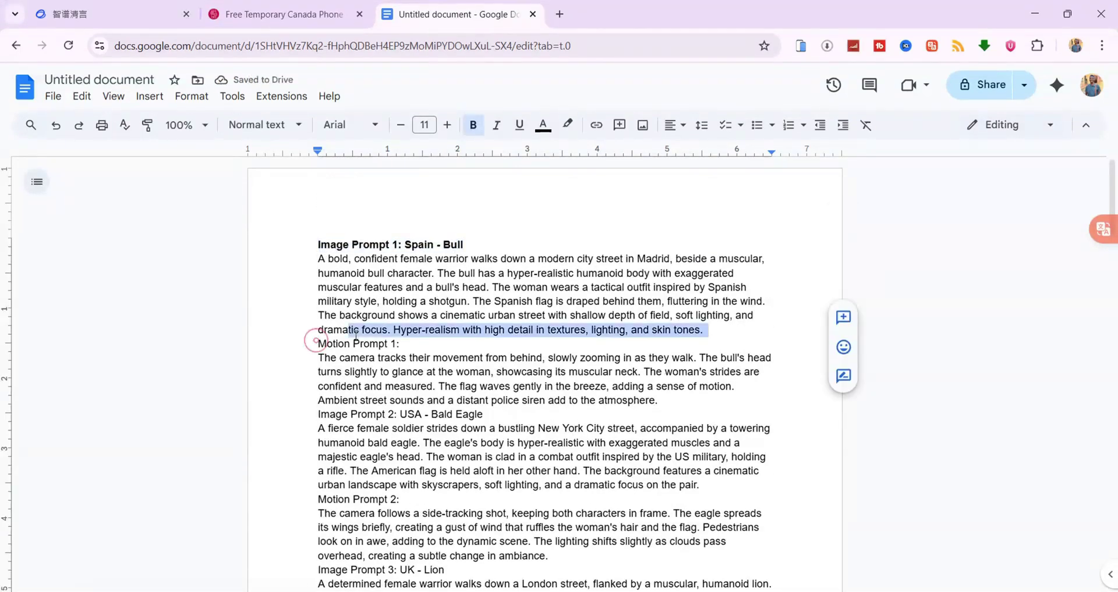
key(ctrl+b)
click(671, 401)
key(Return)
drag(483, 427, 318, 427)
key(ctrl+b)
drag(400, 513, 318, 512)
key(ctrl+b)
scroll(574, 354, down, 4)
drag(406, 464, 318, 464)
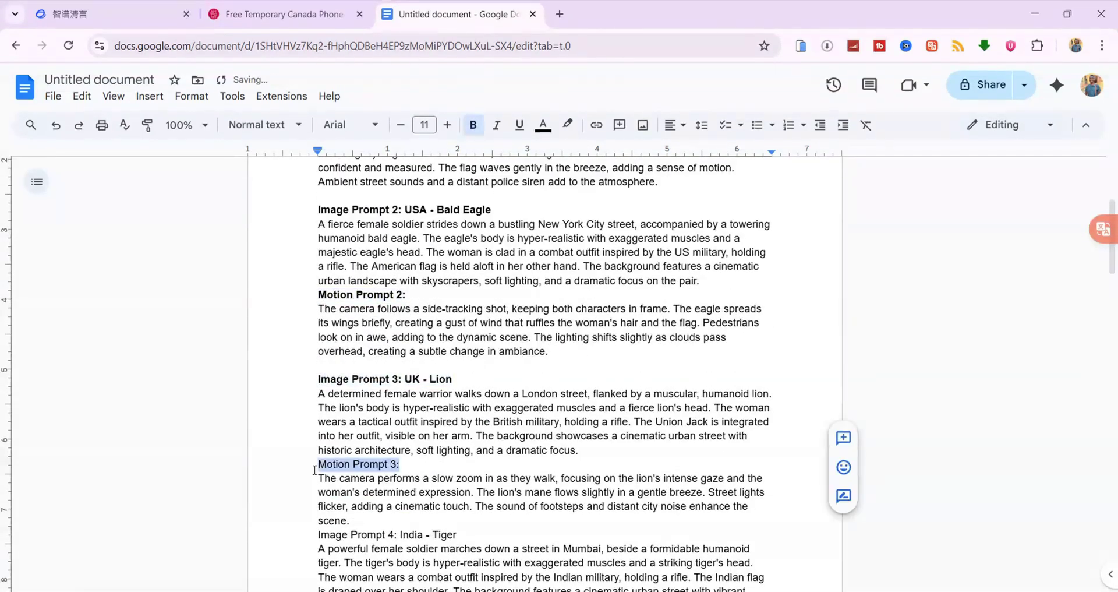
- Bold the Image and Motion Prompt headings for prompts 4 to 6, separating pairs with blank lines
key(ctrl+b)
key(Return)
scroll(360, 451, down, 5)
drag(457, 397, 318, 397)
key(ctrl+b)
key(Return)
drag(473, 363, 318, 363)
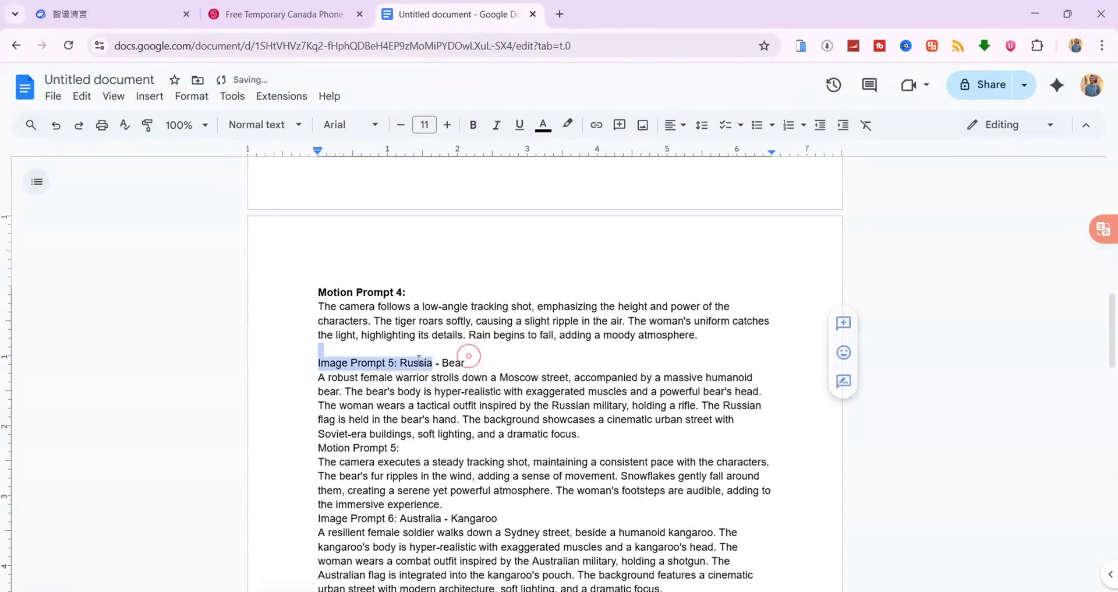
key(ctrl+b)
drag(399, 447, 317, 447)
key(ctrl+b)
drag(497, 385, 318, 384)
key(ctrl+b)
drag(406, 469, 318, 470)
key(ctrl+b)
drag(469, 352, 318, 352)
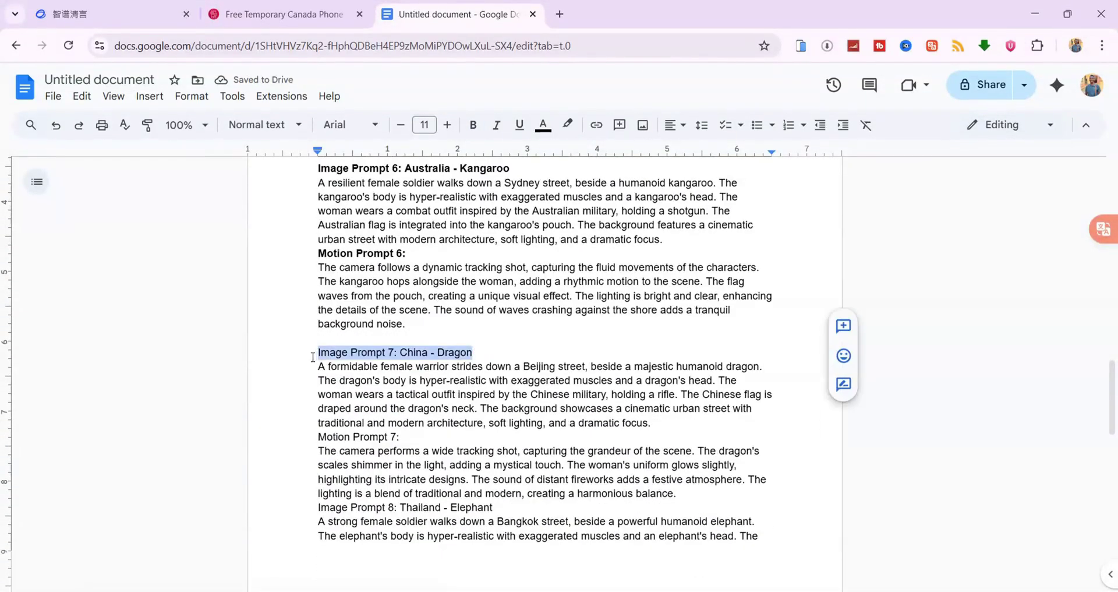
- Bold the prompt 7 to 10 headings with blank lines between, deleting leftover text at the end
key(ctrl+b)
drag(406, 436, 318, 436)
key(Return)
scroll(428, 419, down, 10)
drag(502, 337, 318, 337)
key(ctrl+b)
click(716, 407)
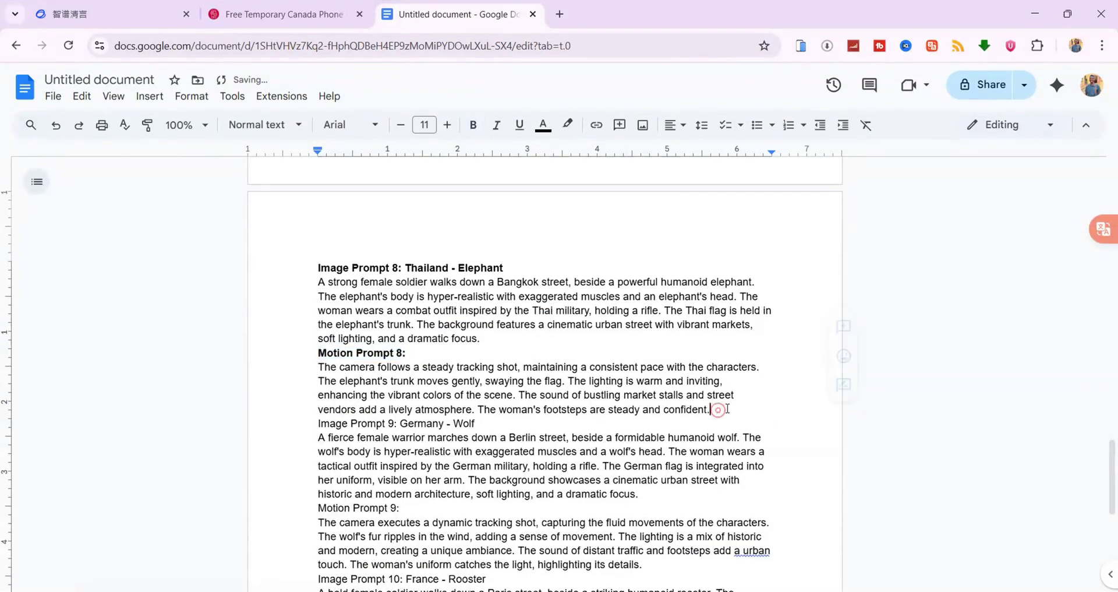
key(Return)
drag(484, 364, 318, 364)
key(ctrl+b)
drag(406, 374, 318, 374)
key(ctrl+b)
drag(495, 314, 318, 315)
key(ctrl+b)
drag(411, 400, 318, 400)
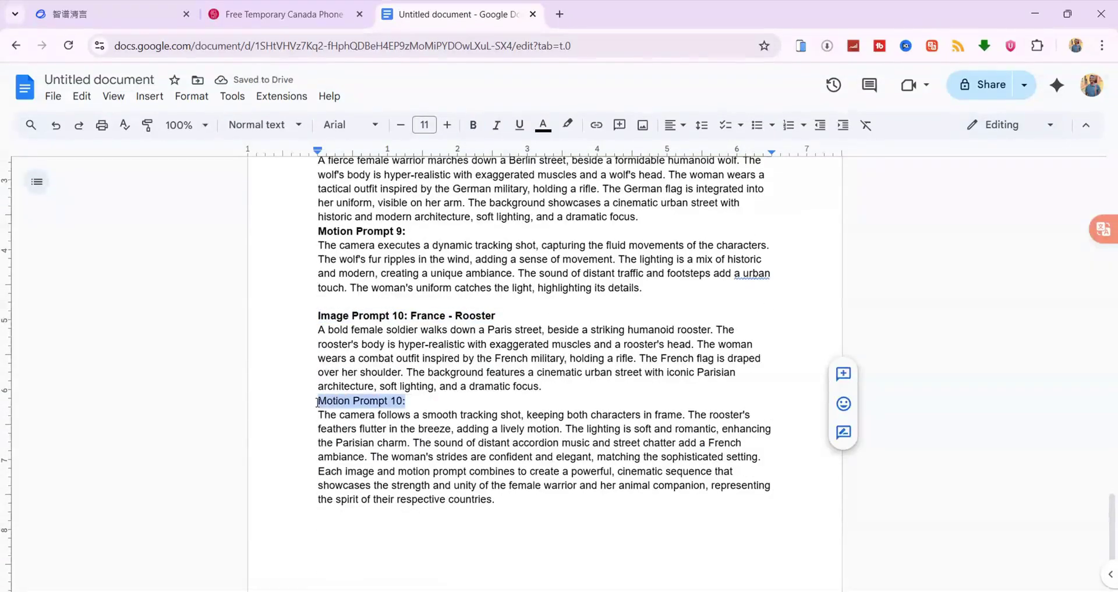
key(ctrl+b)
drag(318, 471, 541, 513)
key(BackSpace)
key(ctrl+Home)
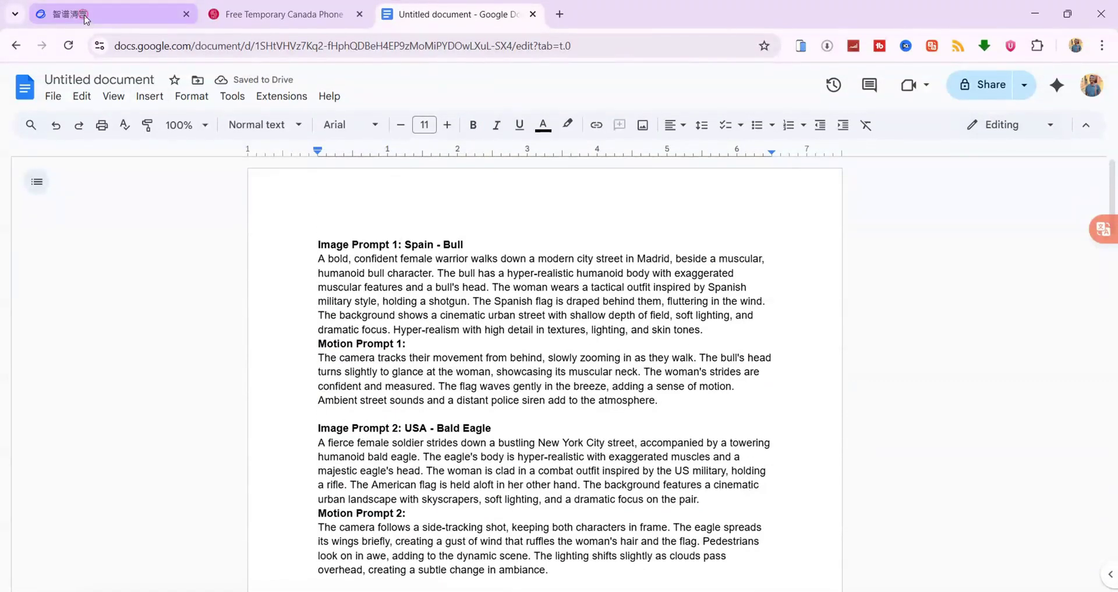
- Paste the Spain bull image prompt from the document into ChatGLM's AI drawing tool
click(84, 16)
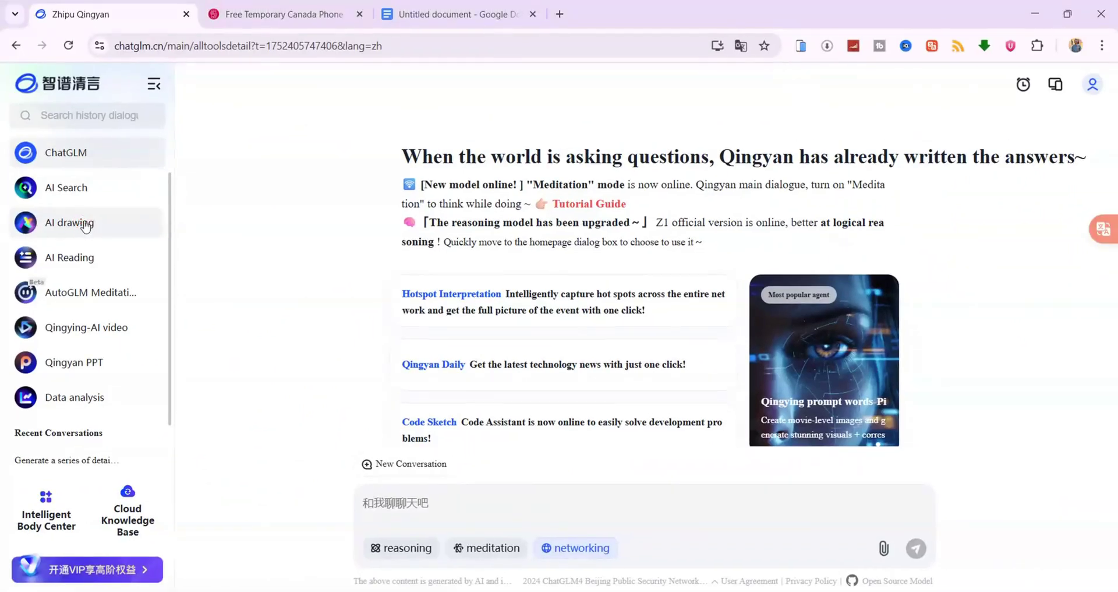
click(88, 225)
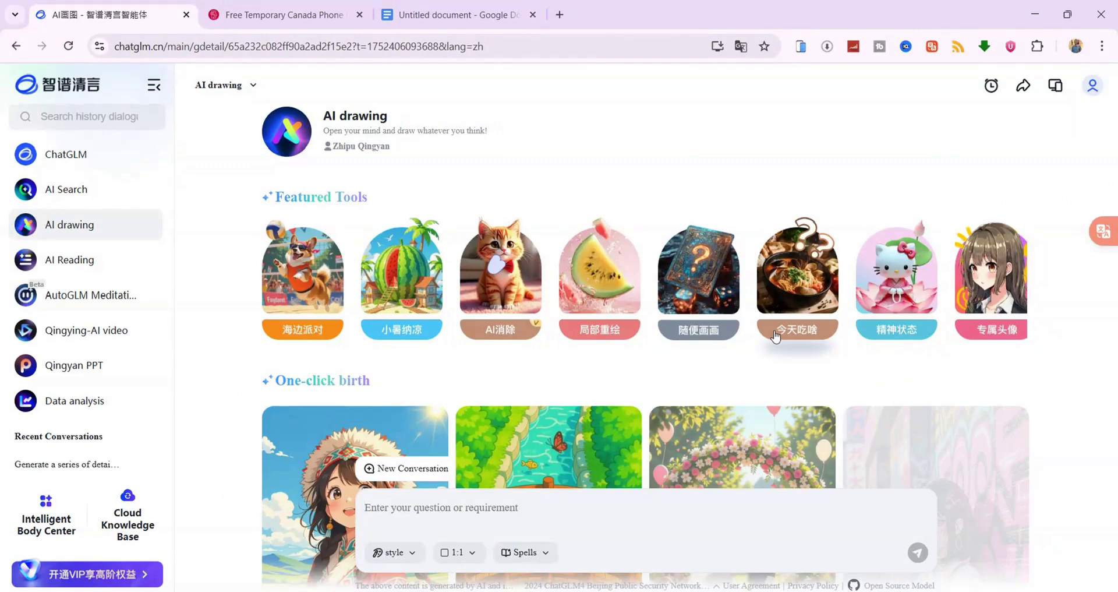
click(442, 17)
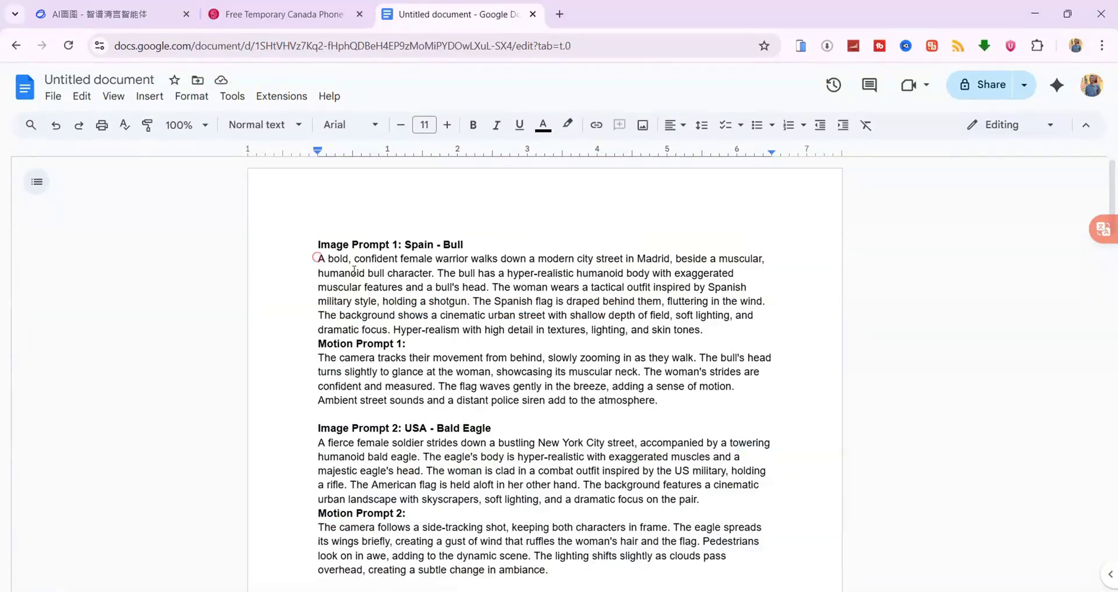
drag(317, 258, 704, 329)
click(110, 14)
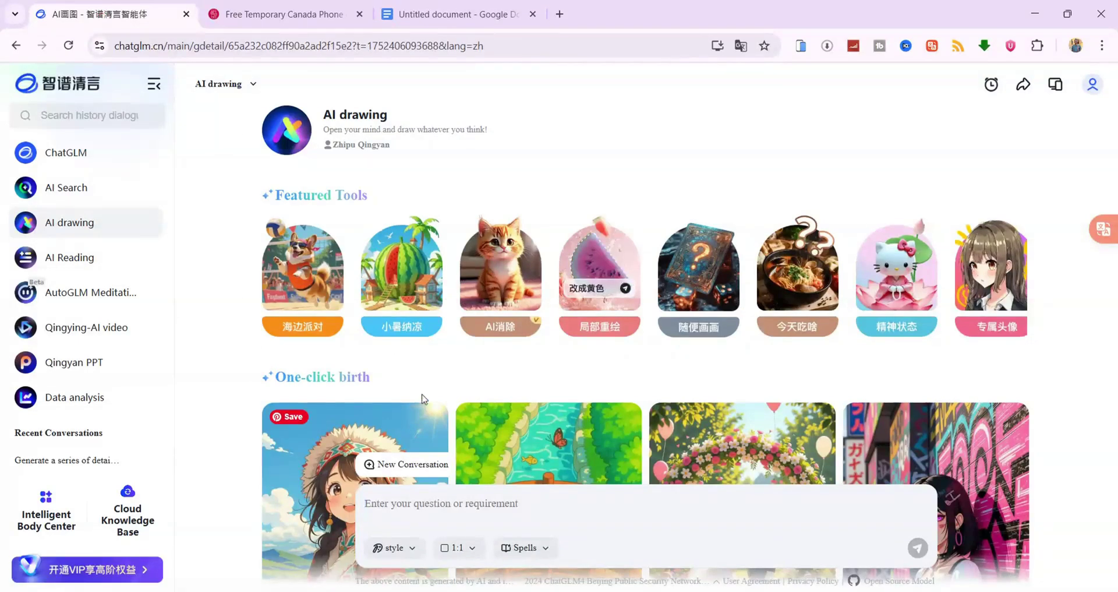
key(ctrl+v)
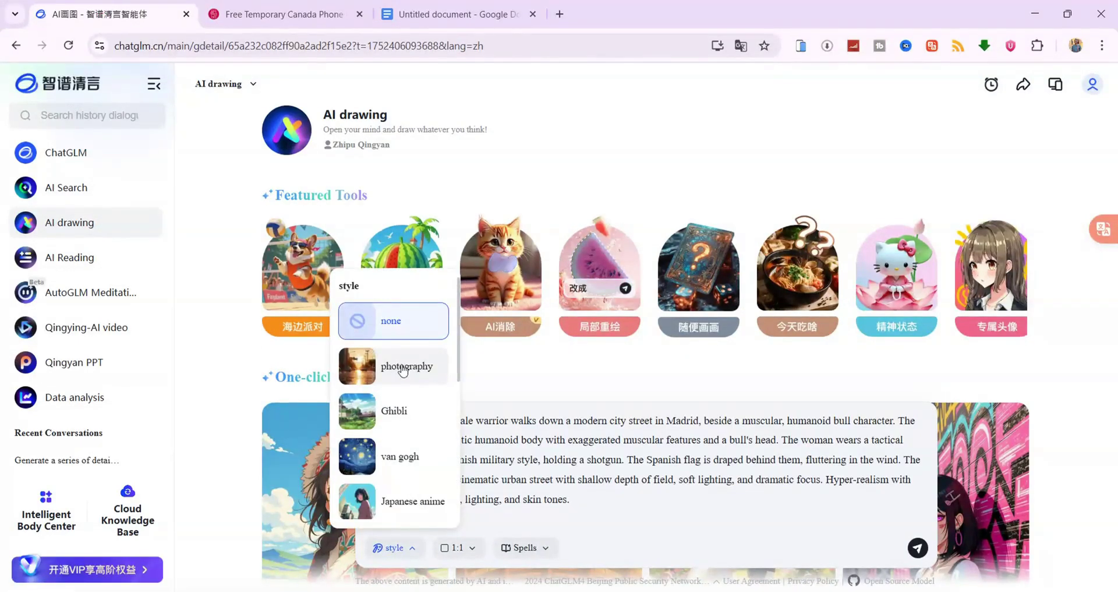
- Choose photography style and 9:16 Video vertical cover proportion, then generate the images
click(407, 365)
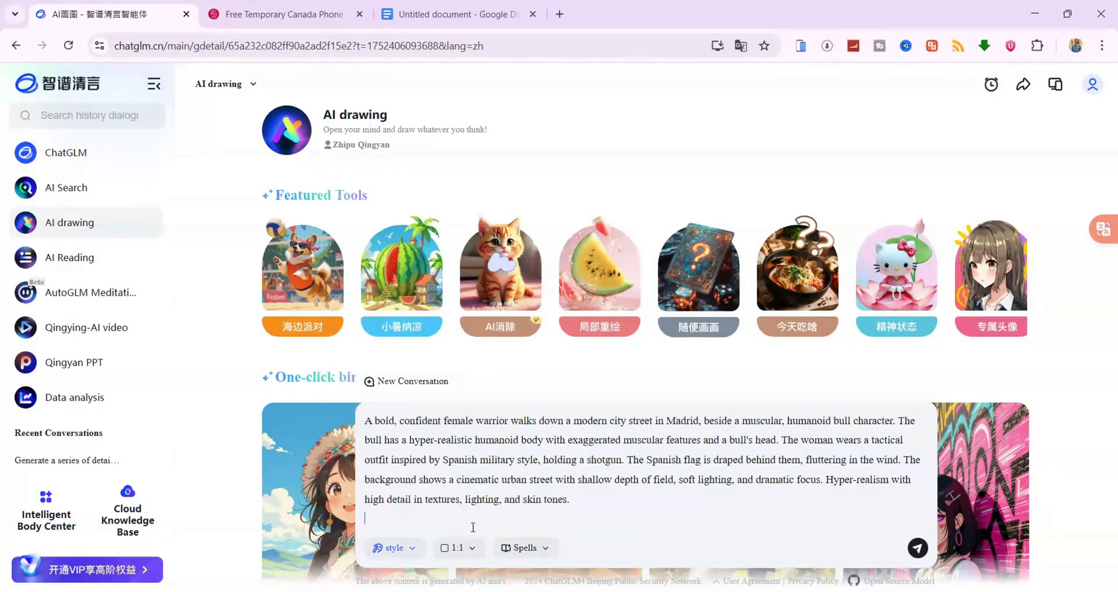
click(469, 549)
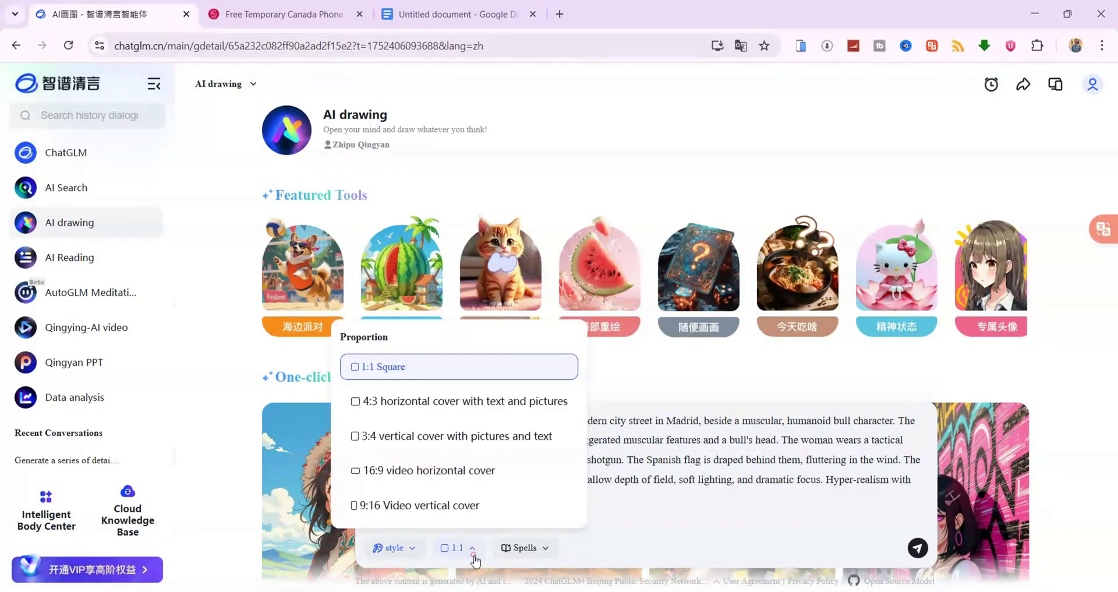
click(415, 509)
click(918, 548)
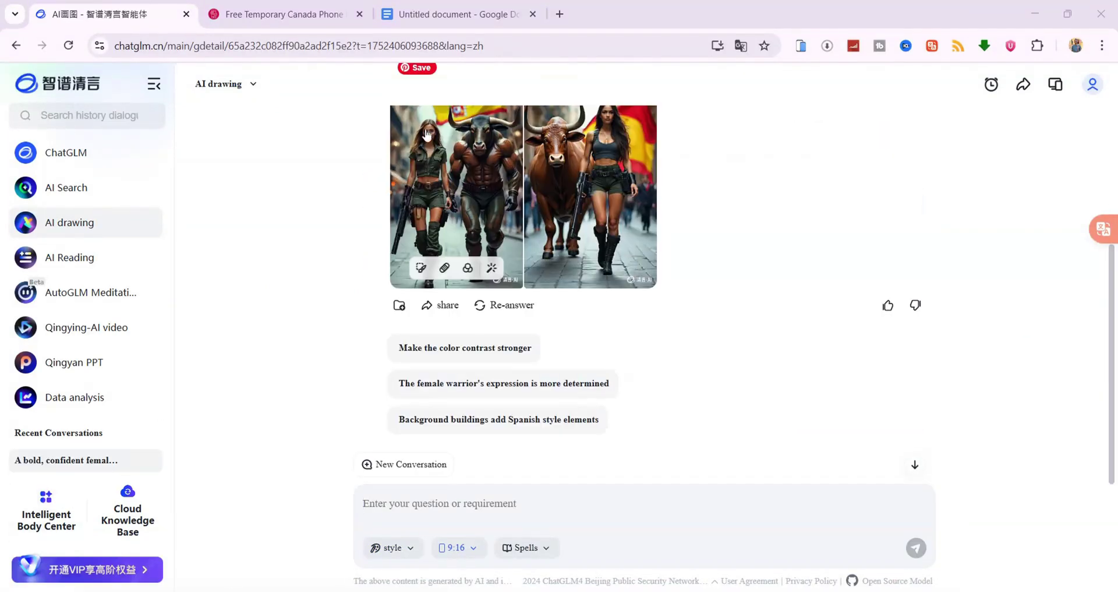
- Download the bull image in HD, then generate the USA bald eagle image from its prompt
click(468, 187)
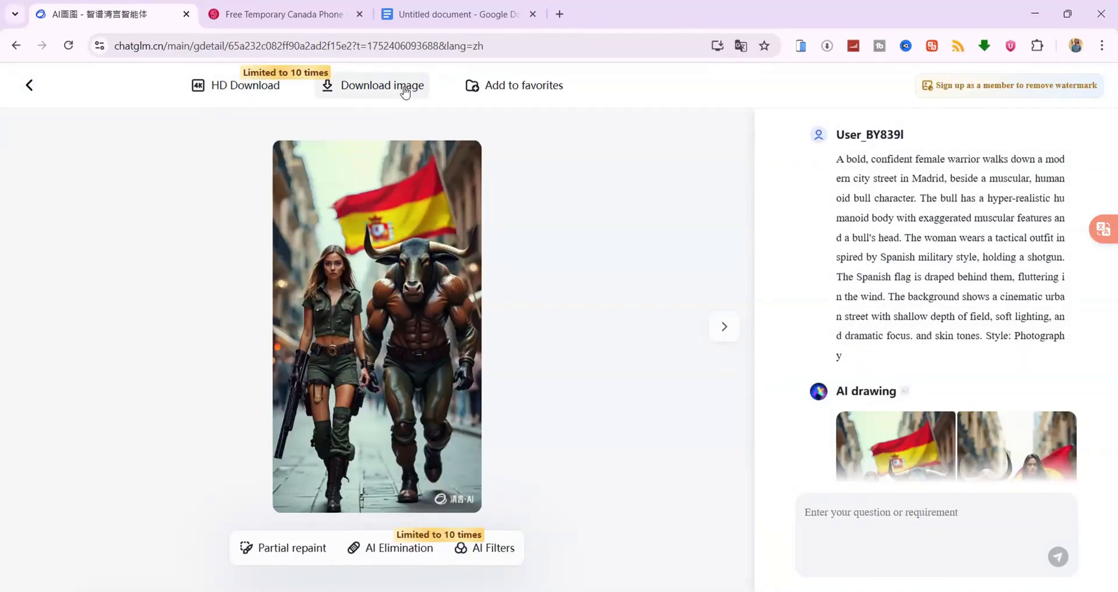
click(259, 90)
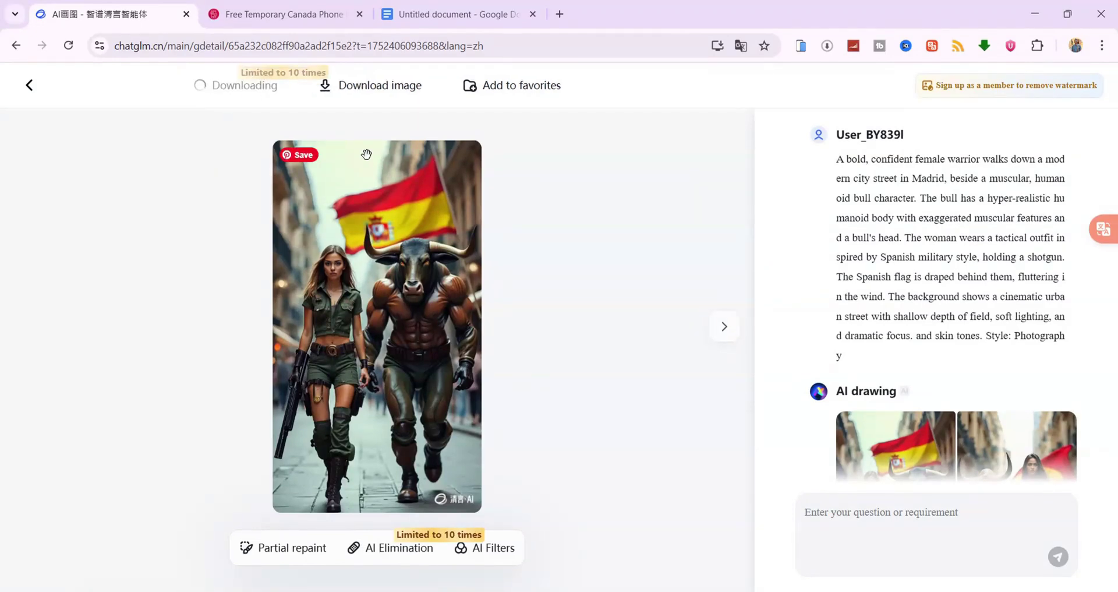
click(421, 15)
scroll(524, 350, down, 4)
drag(318, 223, 675, 281)
key(ctrl+c)
click(110, 14)
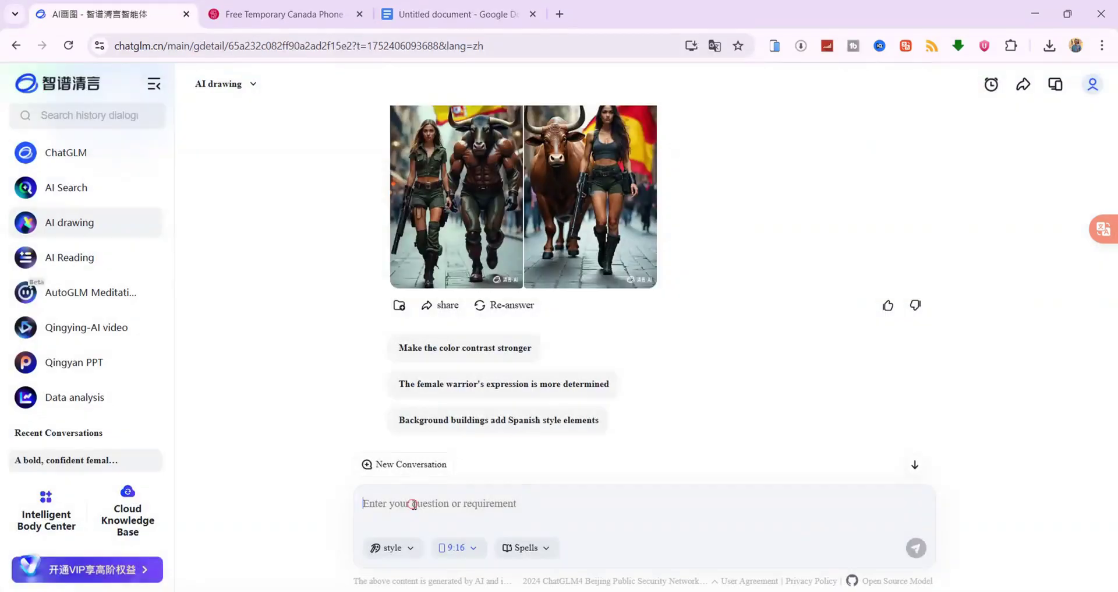
key(ctrl+v)
key(Return)
click(474, 287)
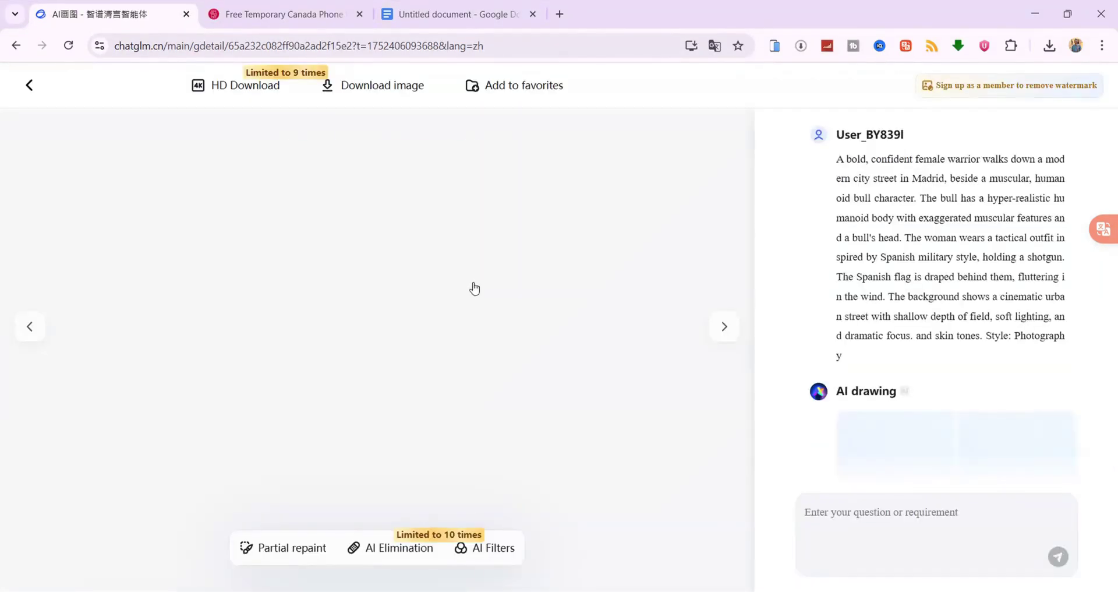
- Generate the UK lion soldier image from its copied prompt and view it
click(422, 15)
scroll(466, 291, down, 2)
drag(318, 248, 578, 304)
key(ctrl+c)
click(111, 14)
click(29, 85)
key(ctrl+v)
key(Return)
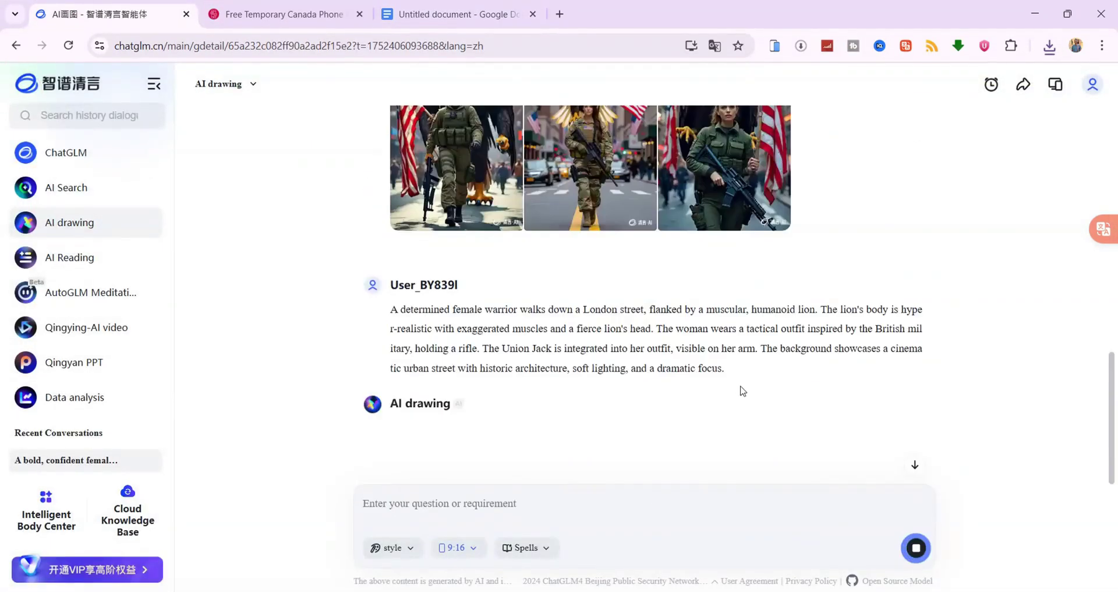
click(475, 287)
- Generate the India tiger soldier image from its prompt and preview a result
click(422, 16)
drag(317, 192, 514, 254)
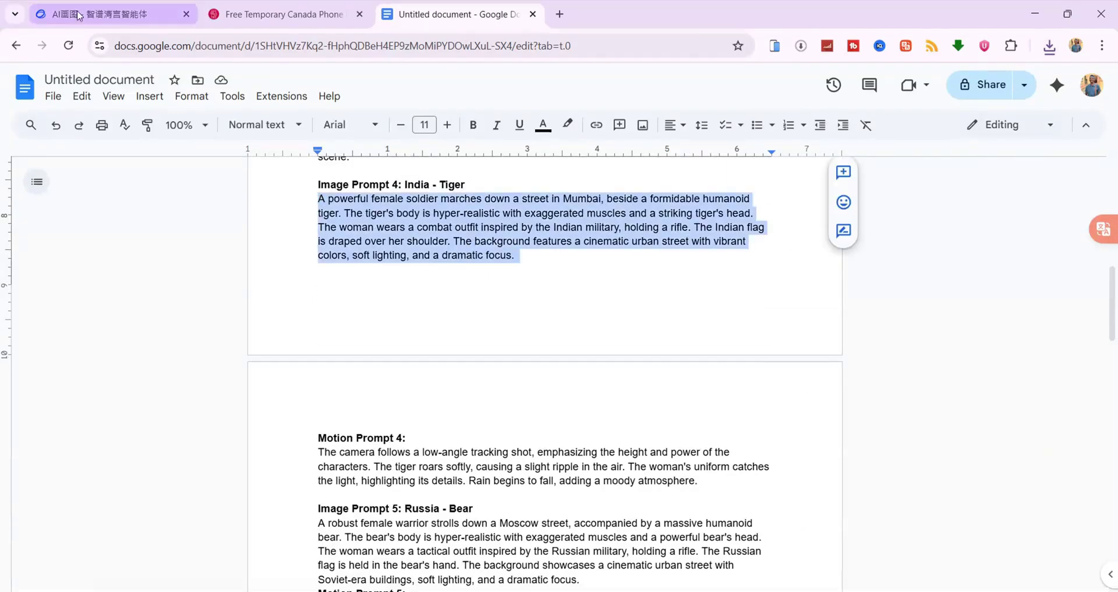
key(ctrl+c)
click(110, 14)
click(29, 85)
key(ctrl+v)
key(Return)
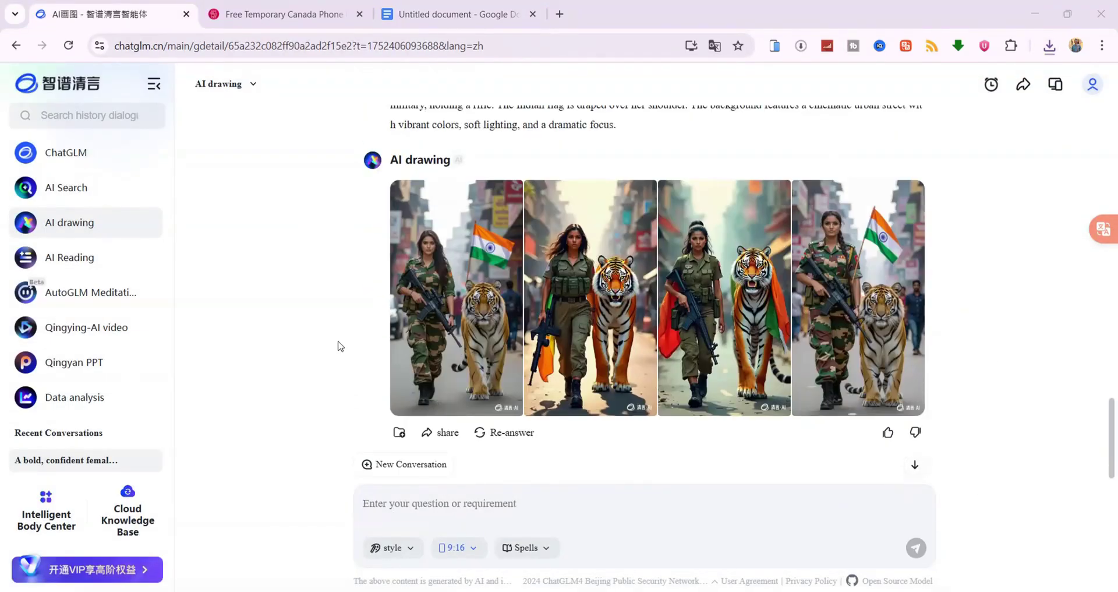
click(408, 346)
key(Escape)
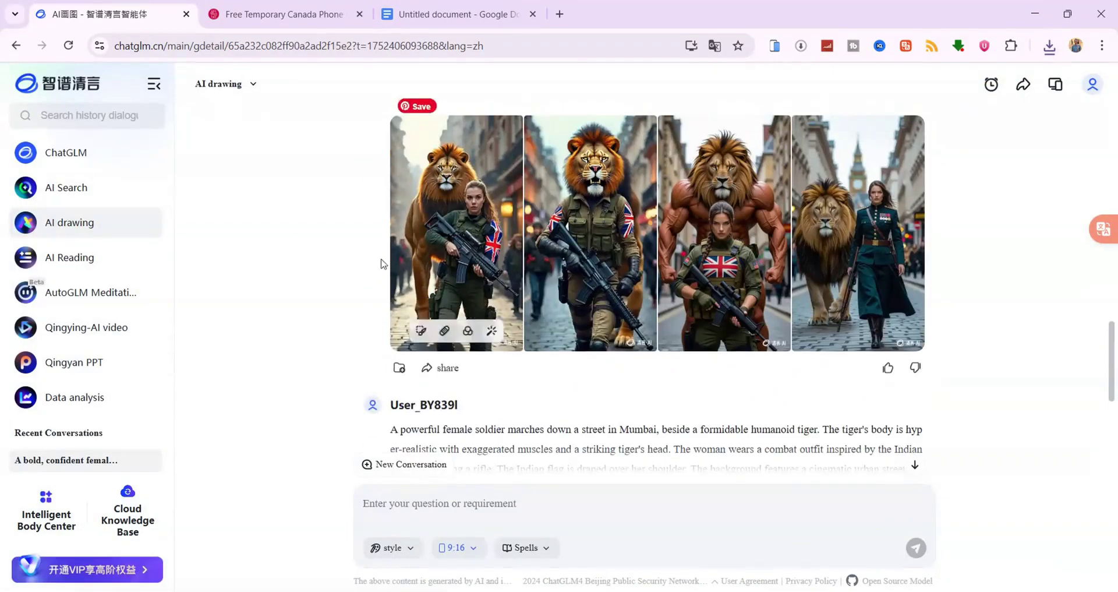
- Generate the Russia - Bear soldier image and view the third result larger
click(858, 233)
key(Escape)
scroll(640, 262, down, 5)
click(421, 15)
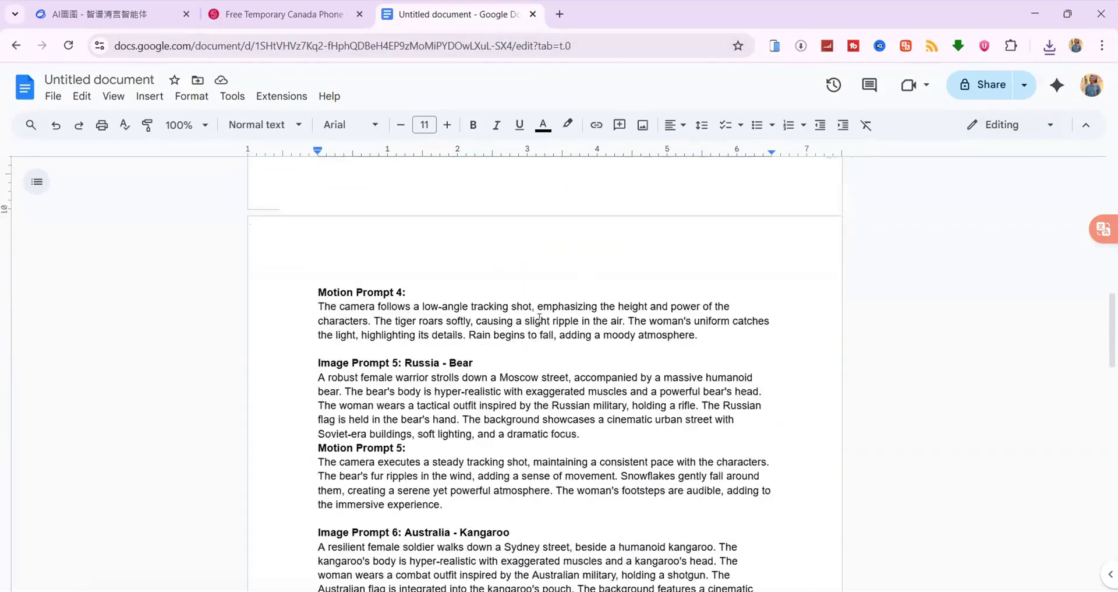
scroll(524, 350, down, 3)
drag(318, 231, 586, 289)
key(ctrl+c)
click(99, 14)
key(ctrl+v)
key(Return)
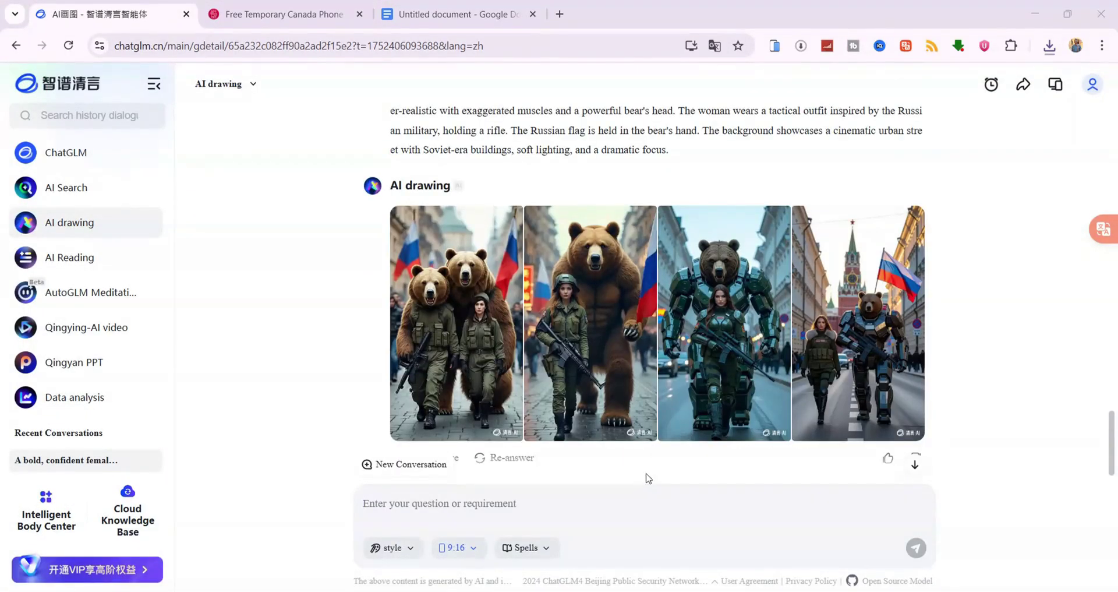
click(724, 379)
- Generate the Australia - Kangaroo soldier image from its prompt
click(422, 14)
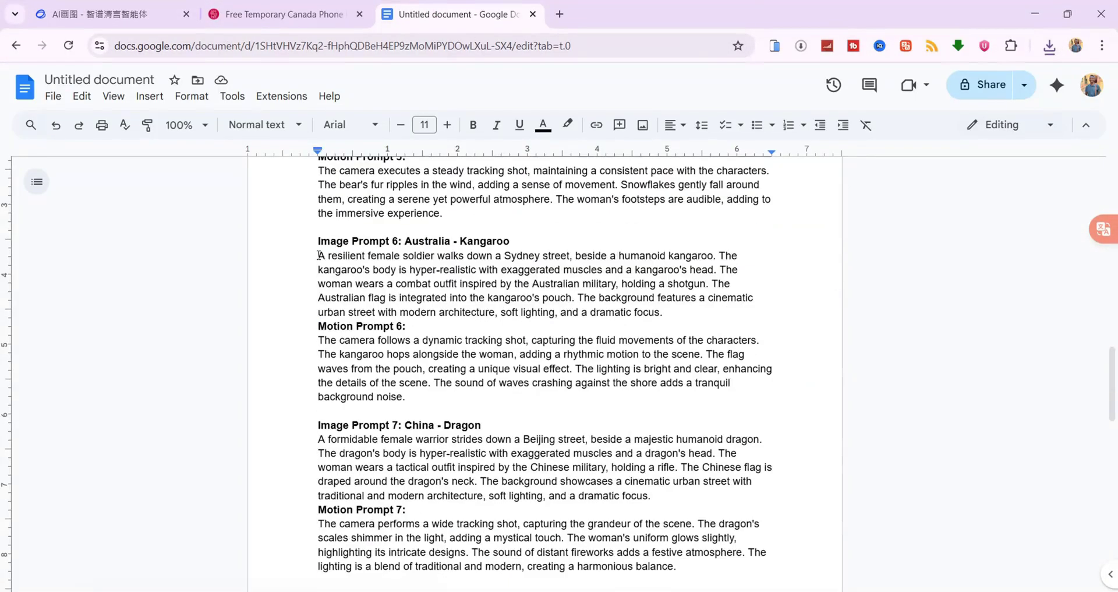
click(99, 14)
click(29, 85)
key(ctrl+v)
key(Return)
click(526, 192)
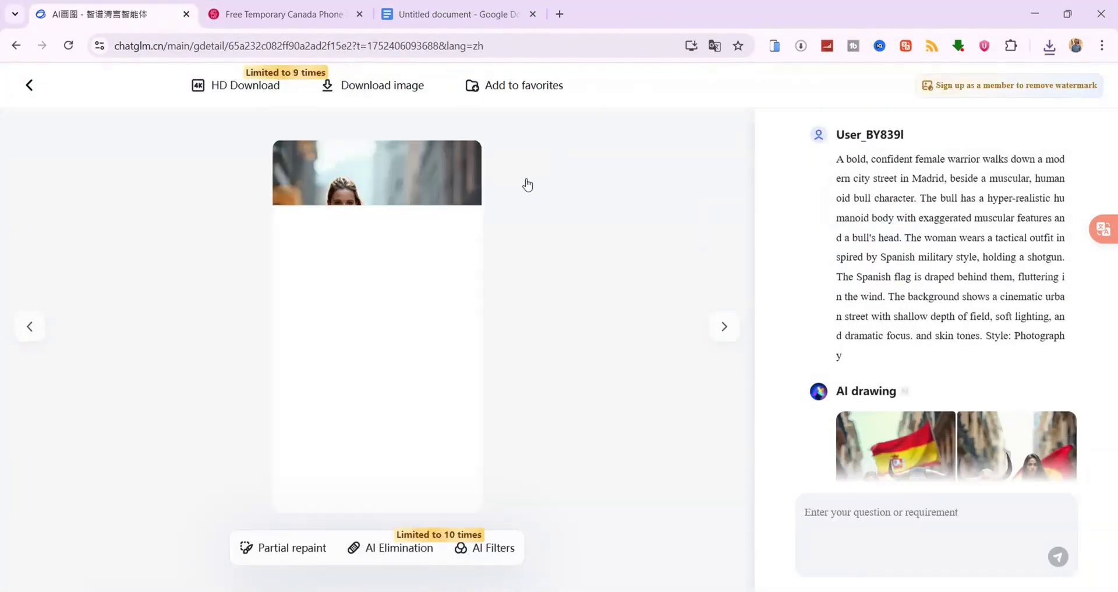
- Generate the China - Dragon soldier image from its copied prompt
click(421, 14)
key(ctrl+c)
click(99, 14)
click(29, 85)
key(ctrl+v)
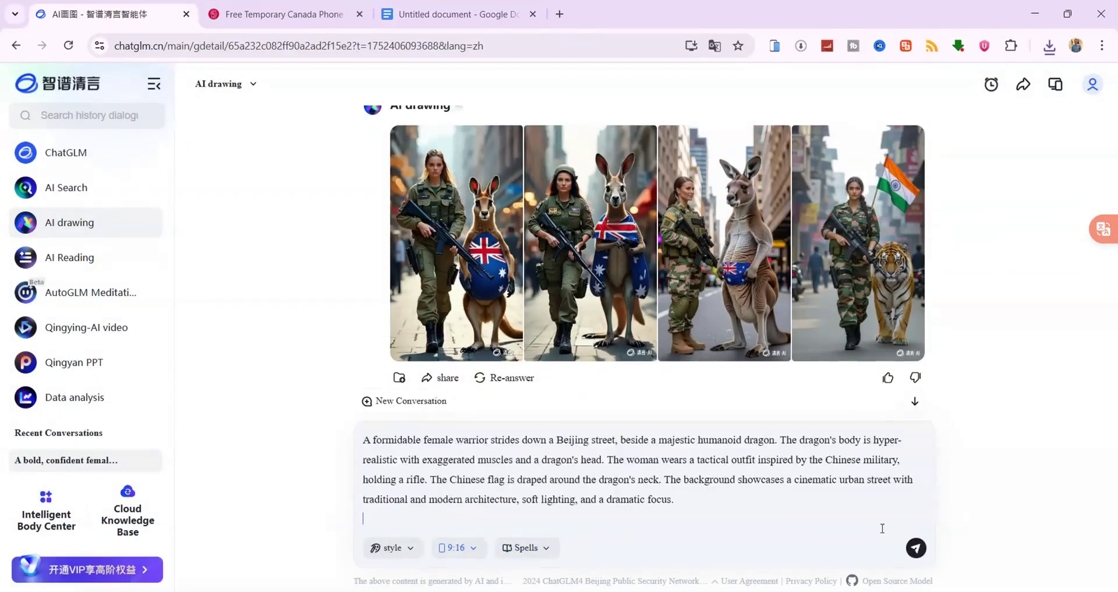
key(Return)
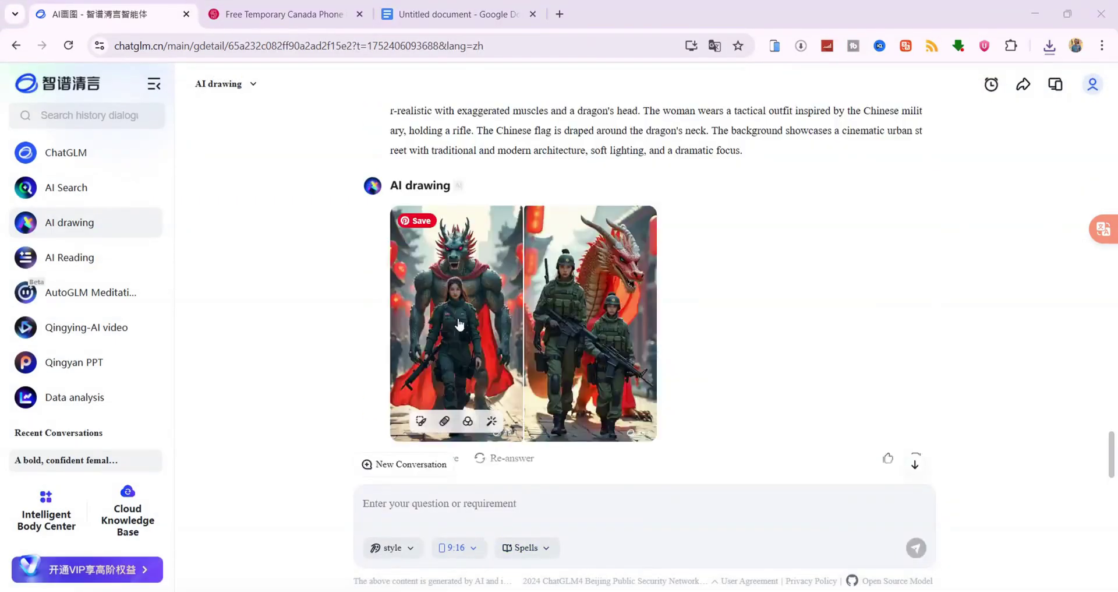
- Download the finished dragon image, then go to the Qingying AI video page
click(461, 309)
click(374, 86)
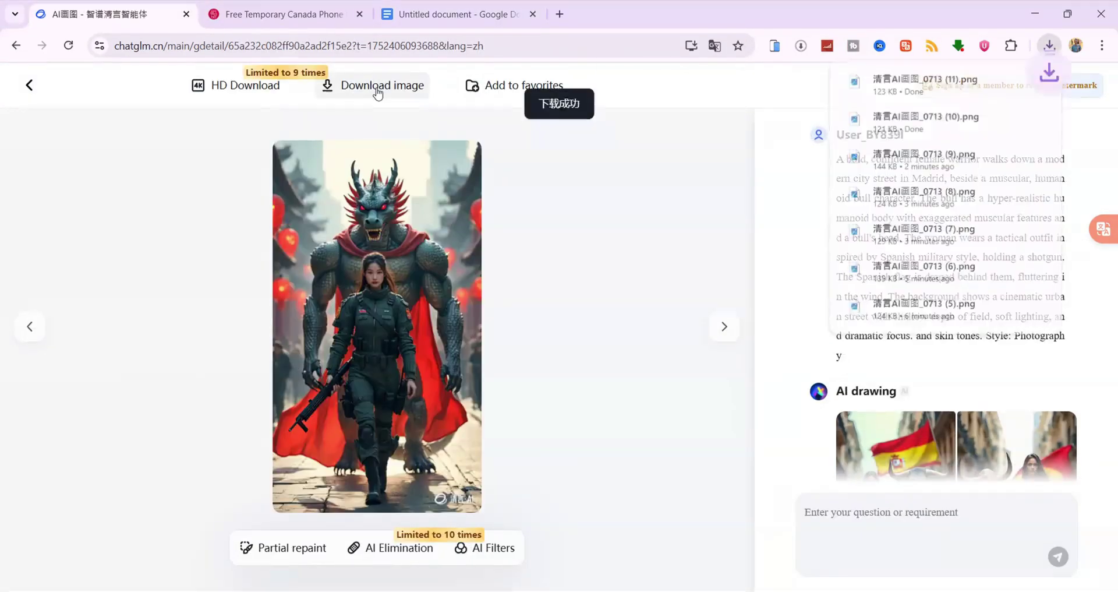
click(1074, 82)
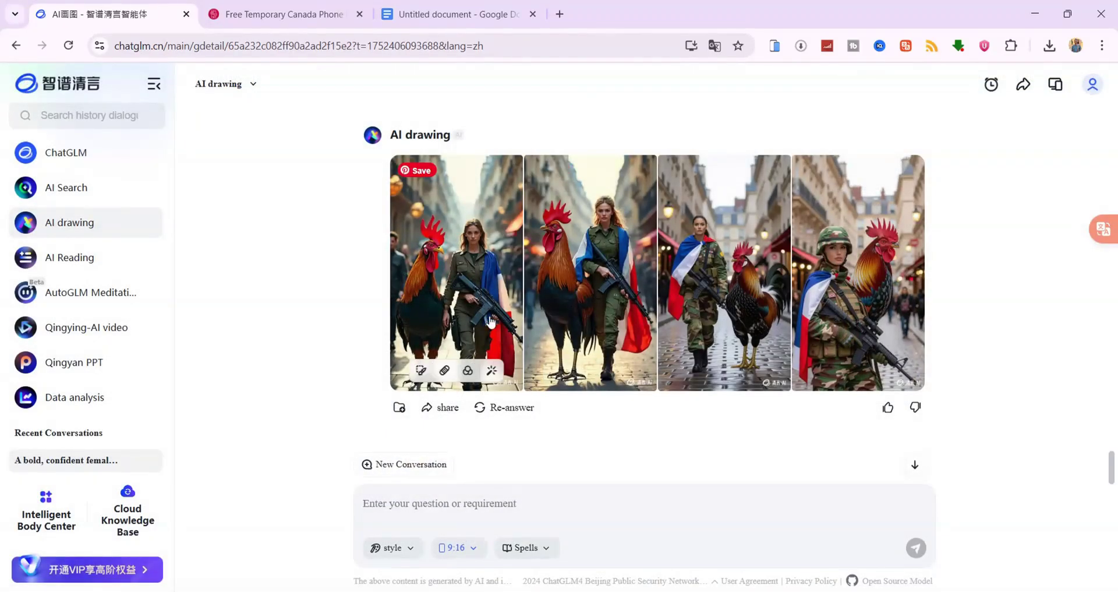
click(101, 331)
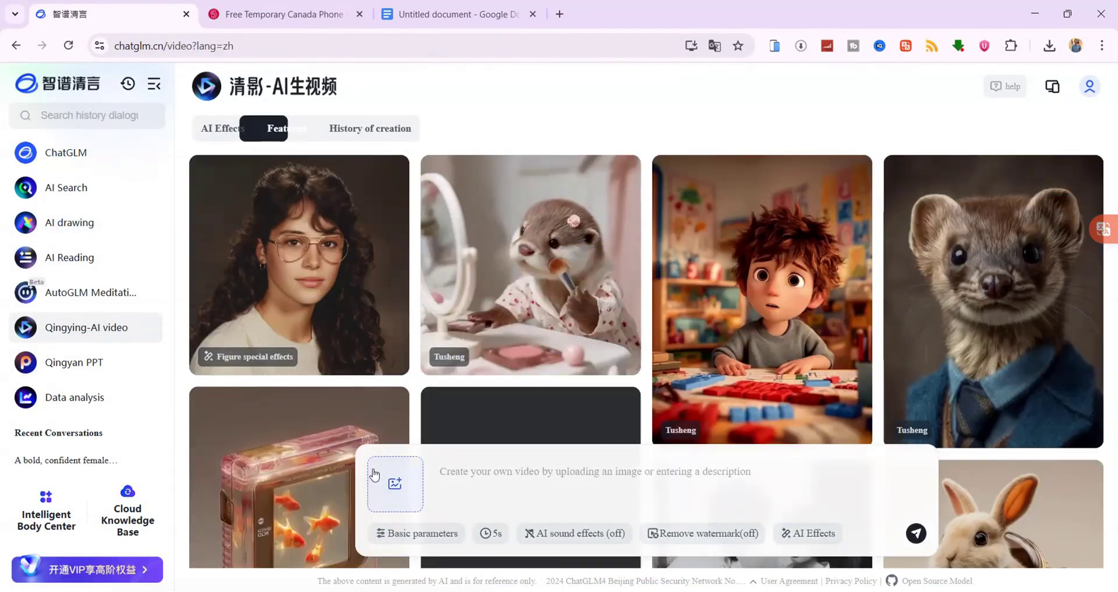
- Upload 清言AI画图_0713 (6), the lion-and-soldier image, cropped to 9:16 portrait
click(395, 484)
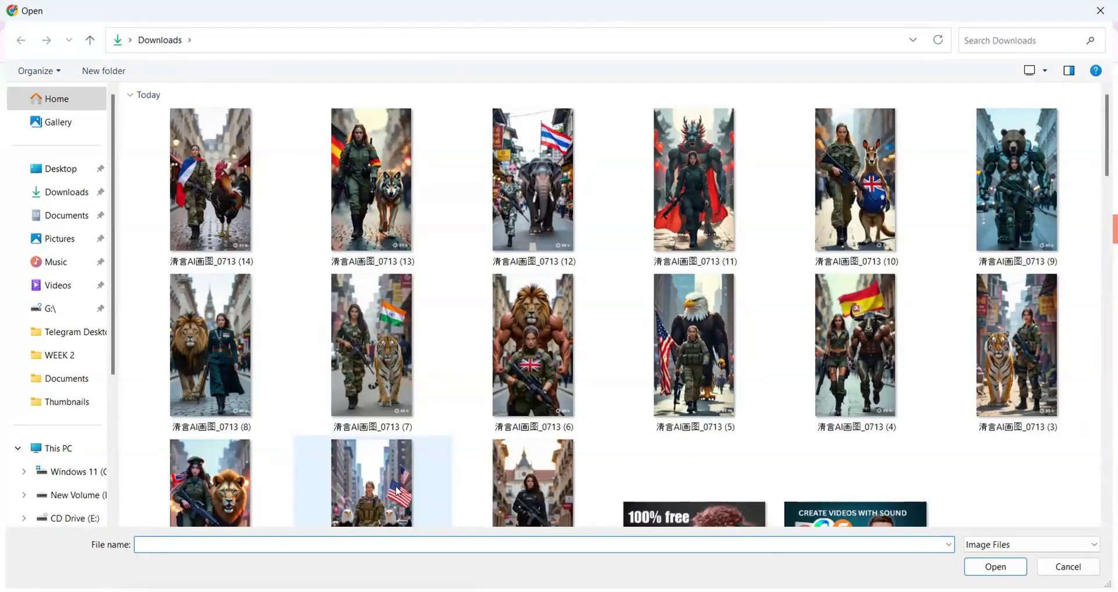
click(547, 364)
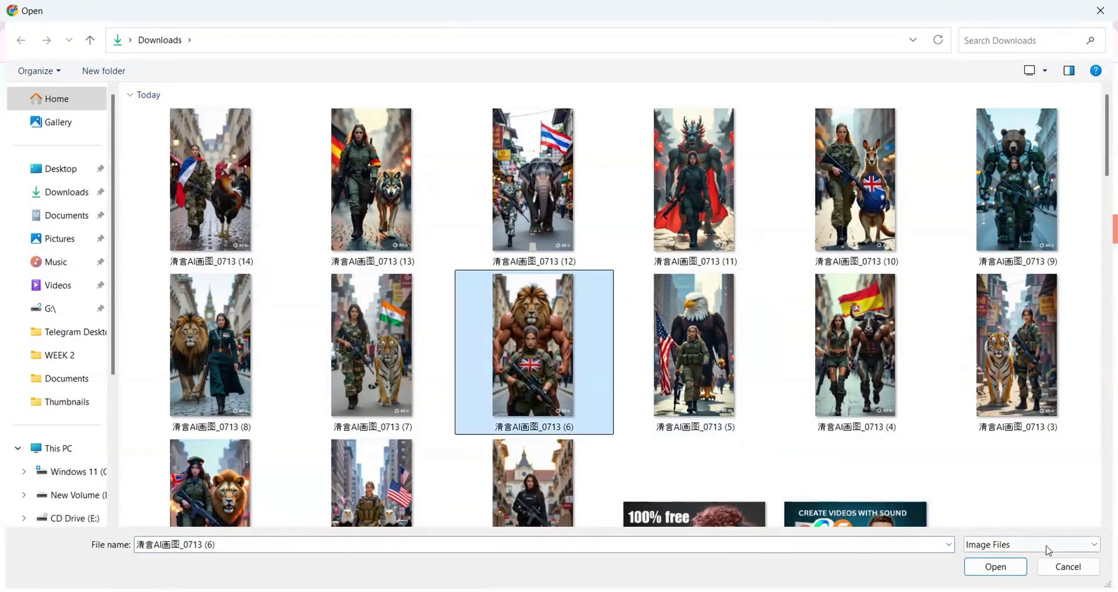
click(996, 566)
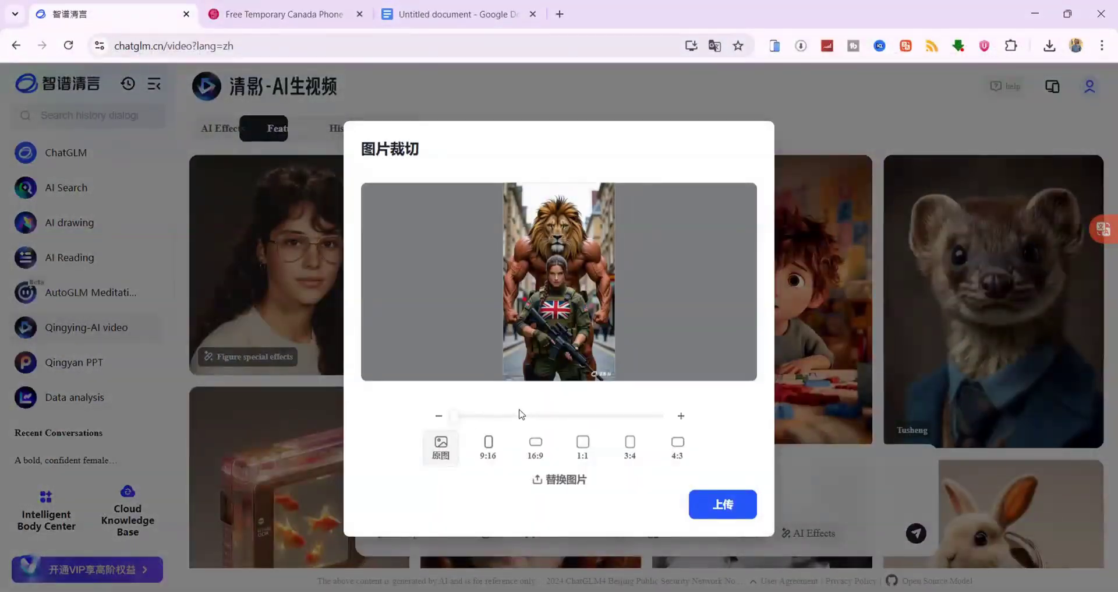
click(490, 449)
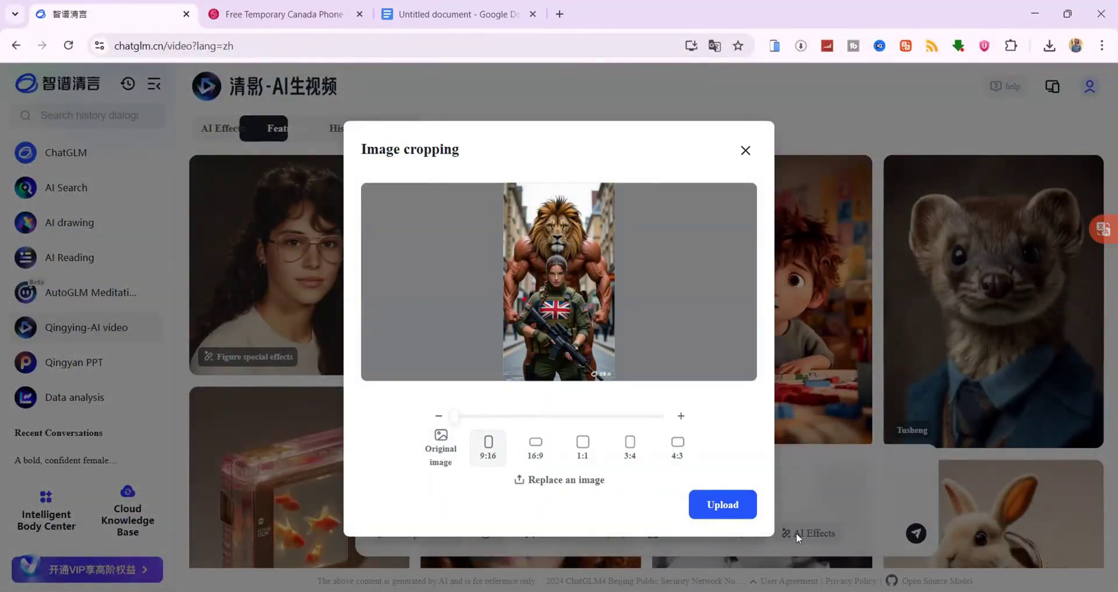
click(725, 505)
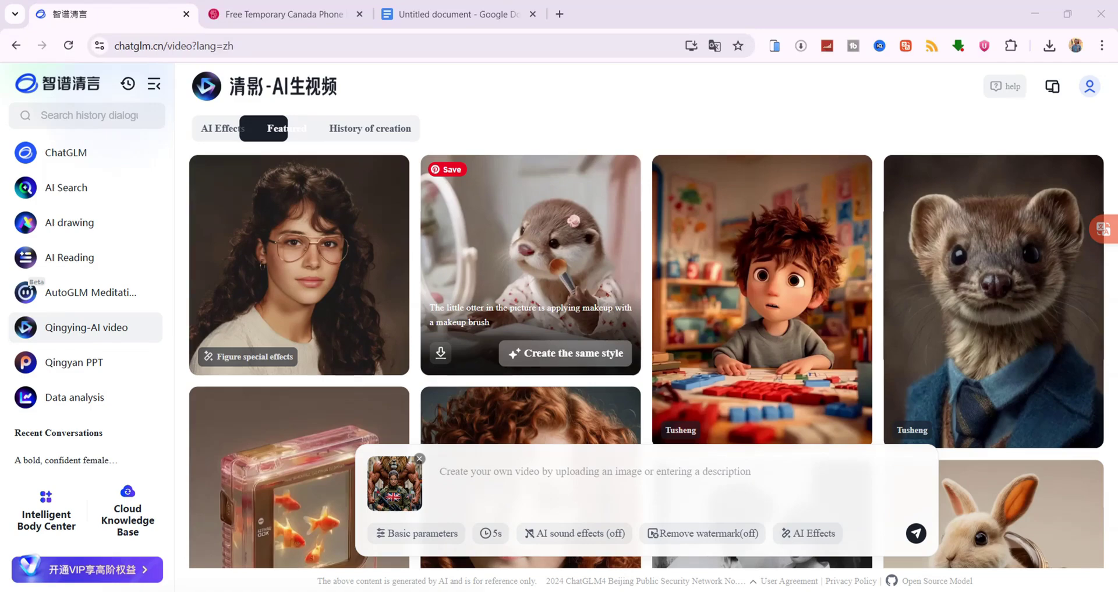
- Copy Motion Prompt 1 from the document and paste it as the lion video's description
click(443, 14)
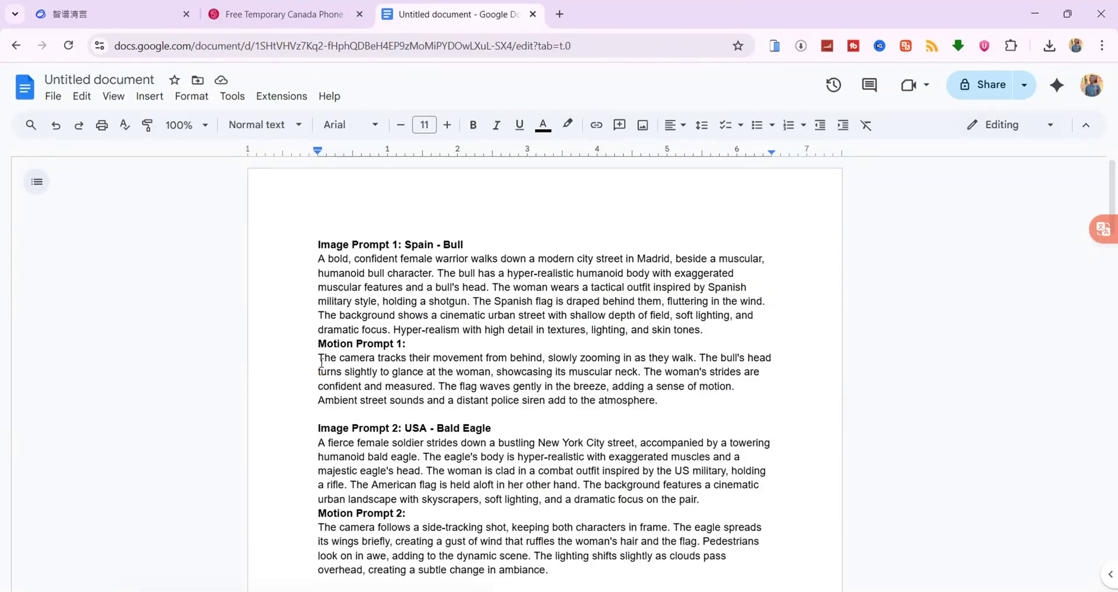
drag(321, 358, 604, 412)
key(ctrl+c)
key(ctrl+1)
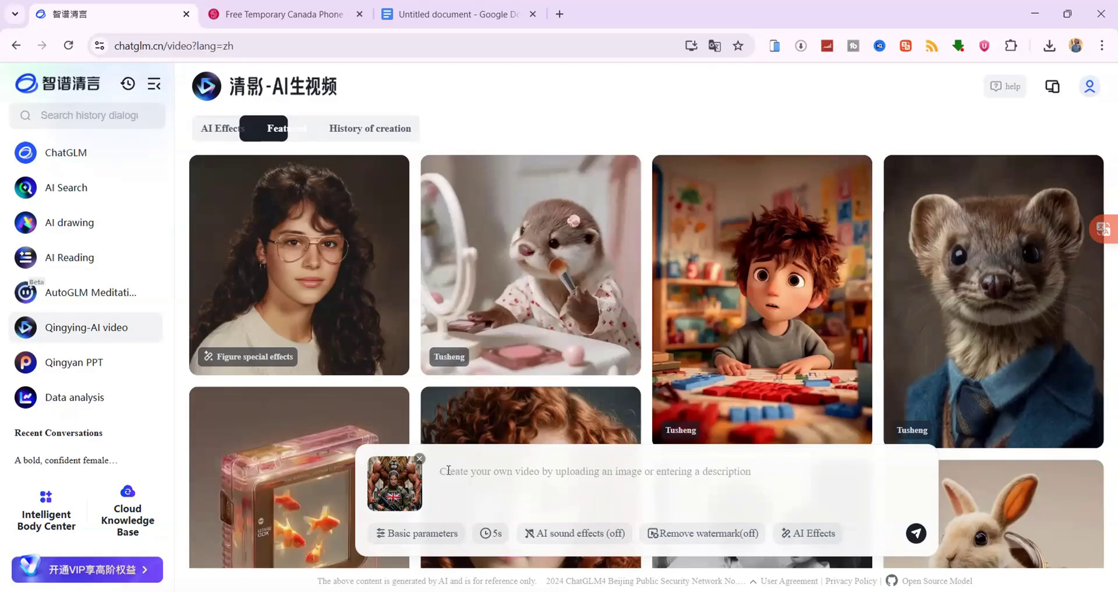
key(ctrl+v)
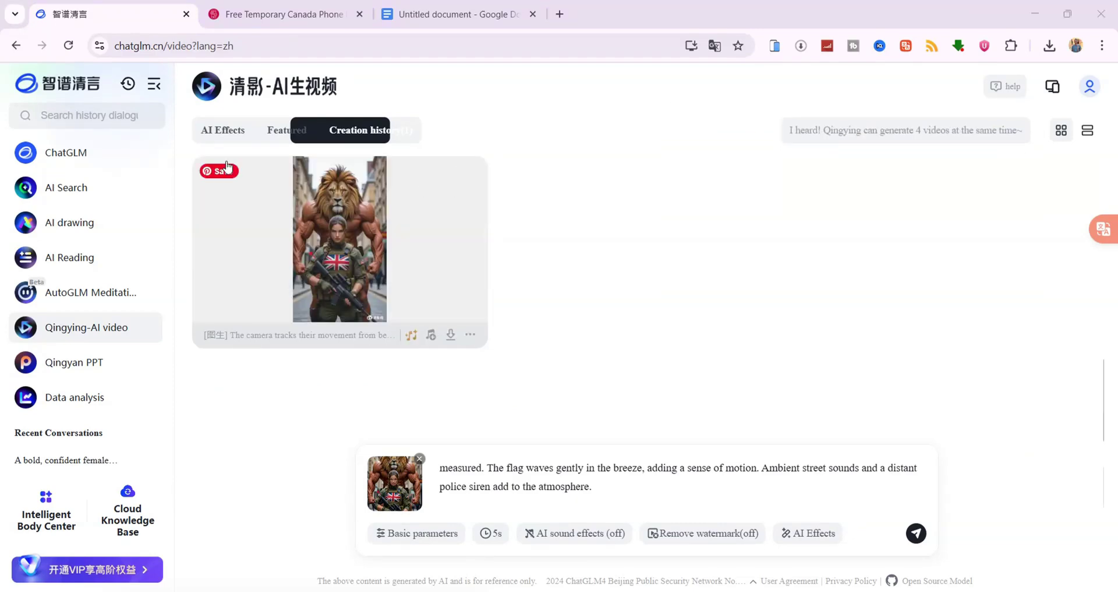
- Download the lion video as an mp4 and select Motion Prompt 2 in the document
click(355, 242)
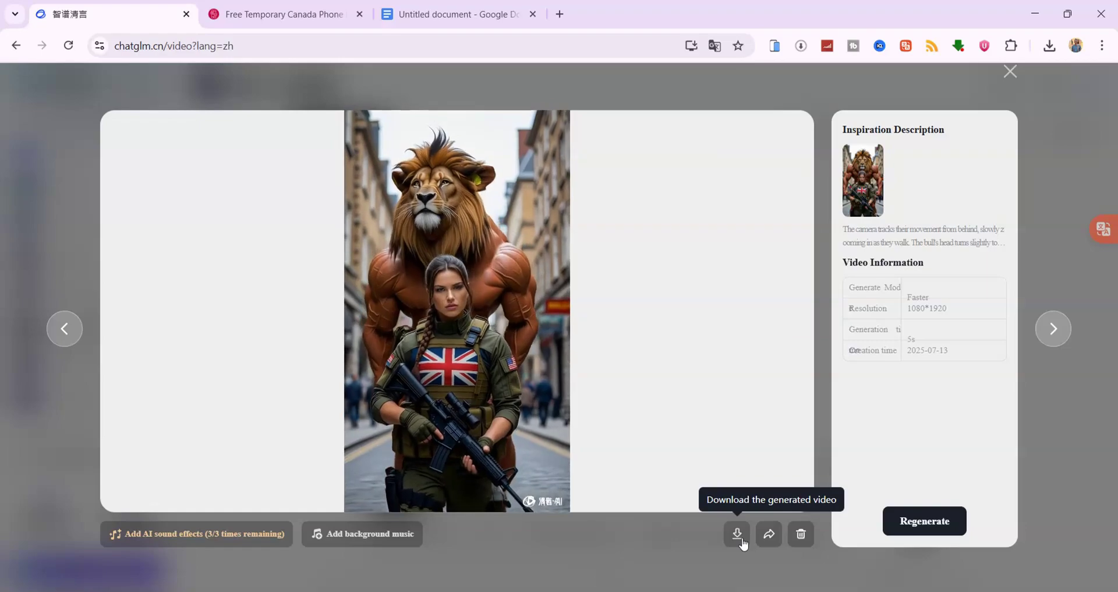
click(737, 534)
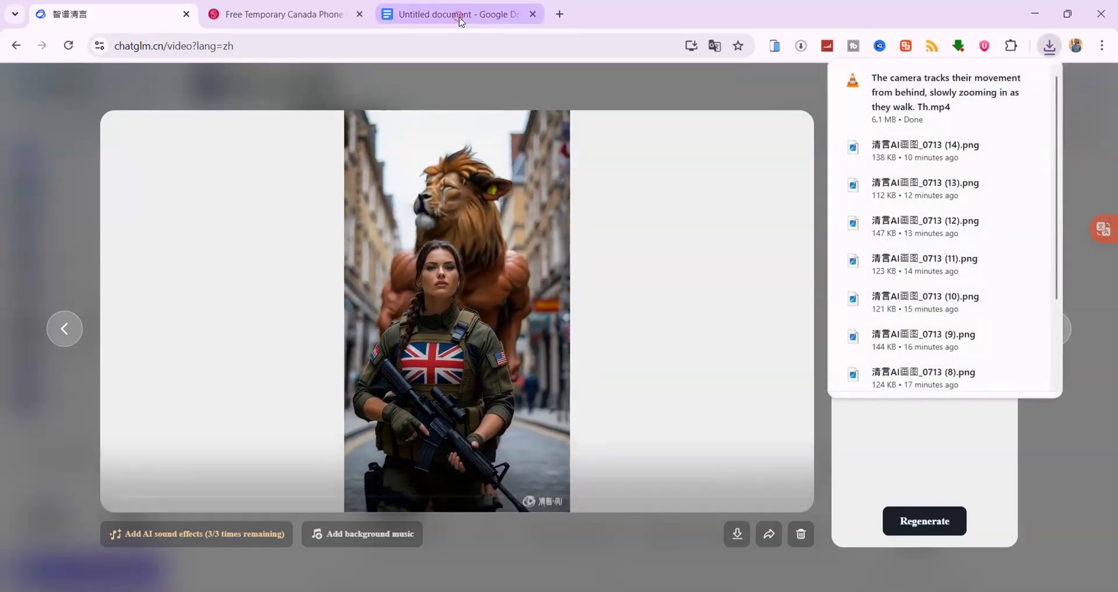
click(460, 21)
scroll(495, 399, down, 1)
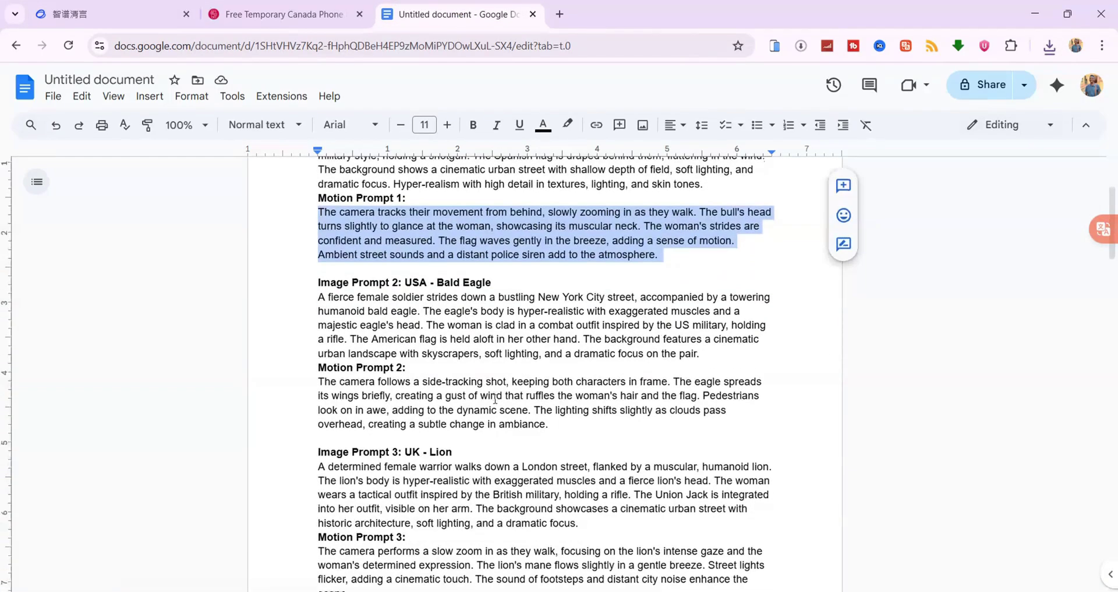
scroll(362, 355, down, 1)
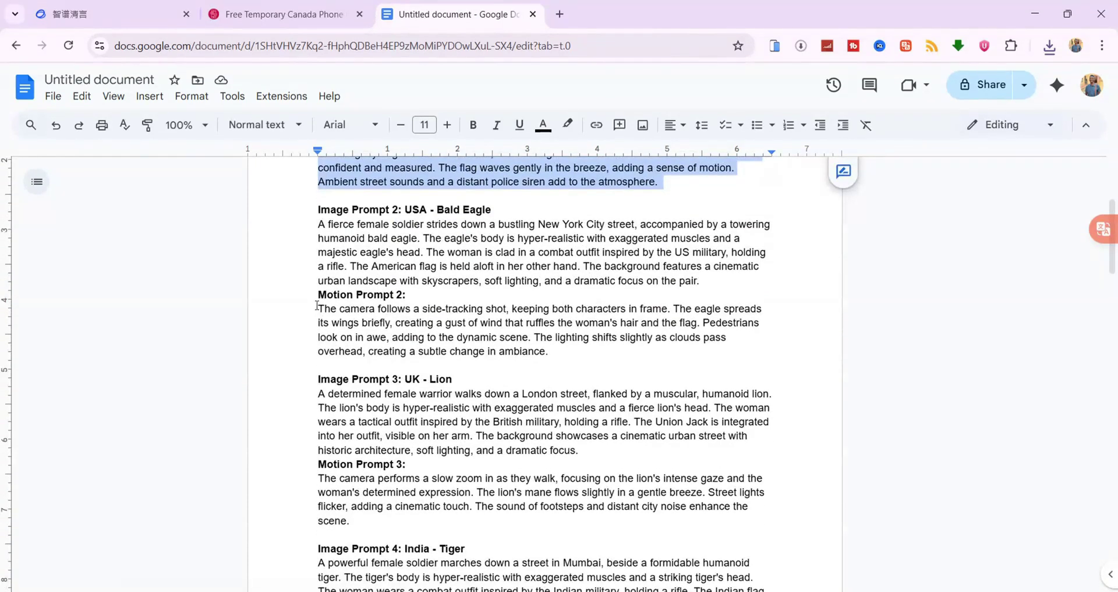
drag(317, 305, 550, 352)
- Upload the eagle-and-soldier image and generate its video from Motion Prompt 2
click(110, 14)
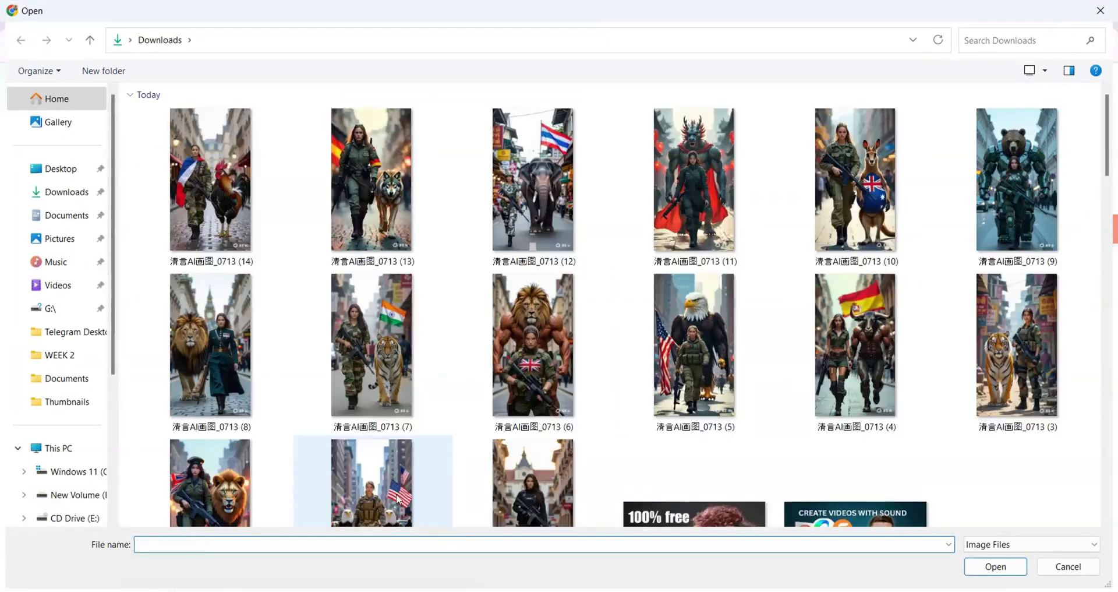
double_click(398, 499)
click(722, 504)
key(ctrl+a)
key(ctrl+v)
key(Return)
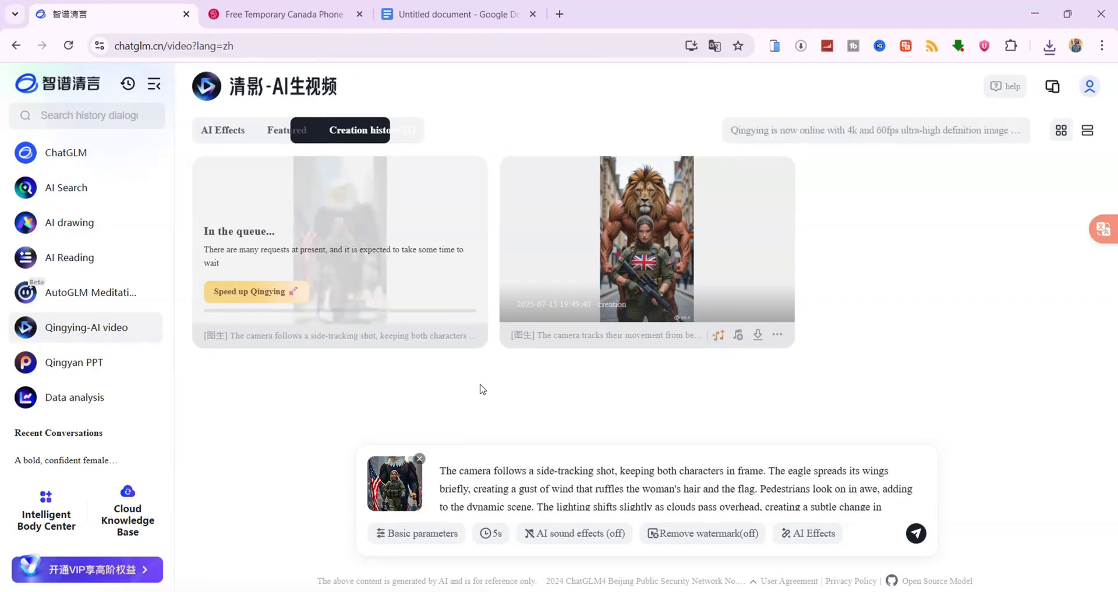
click(342, 239)
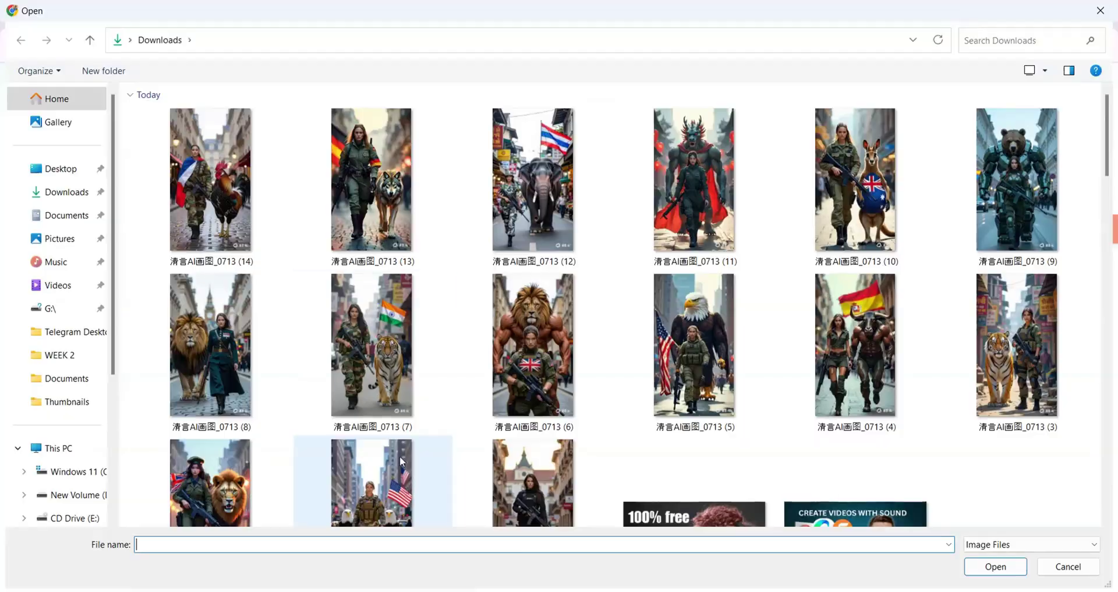
- Upload the lion image and generate its video from the lion motion prompt
double_click(374, 487)
click(720, 504)
key(ctrl+a)
key(ctrl+v)
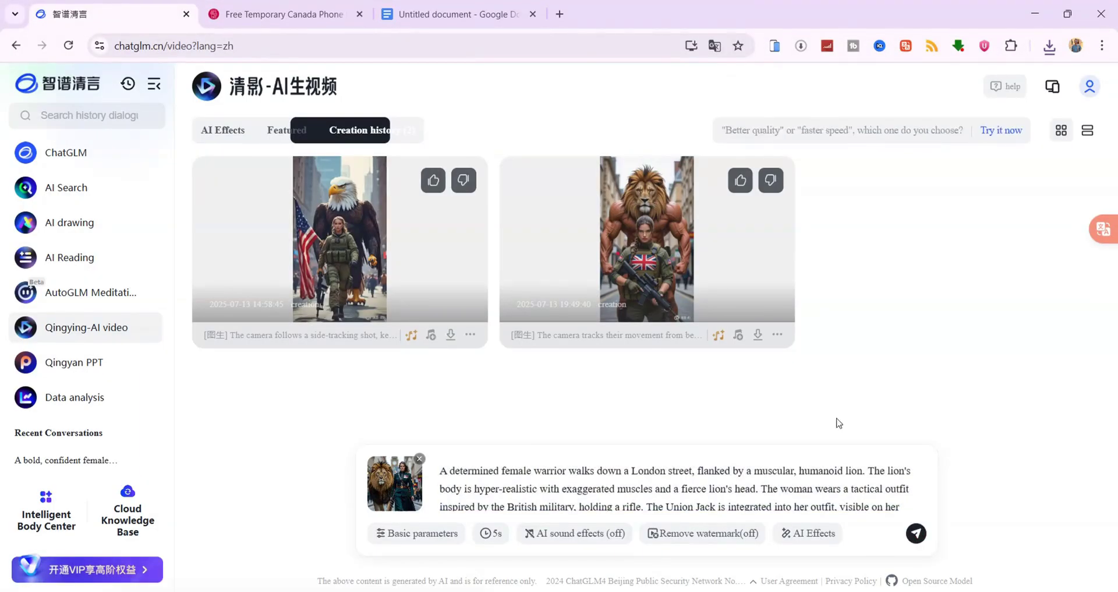
key(Return)
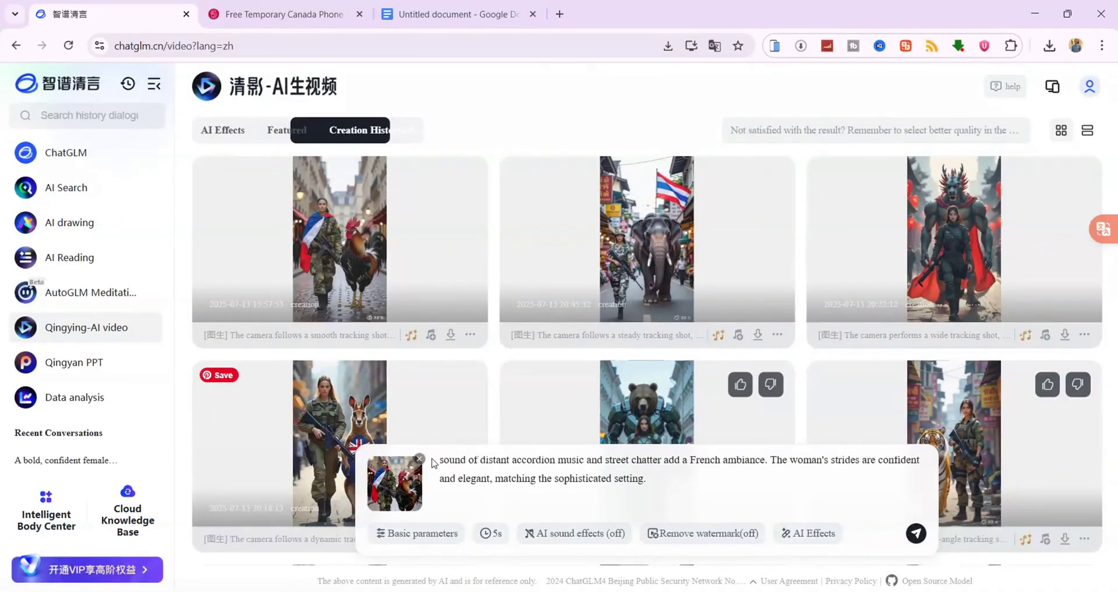
- Remove the attached rooster image and copy the Germany - Wolf prompt
click(420, 459)
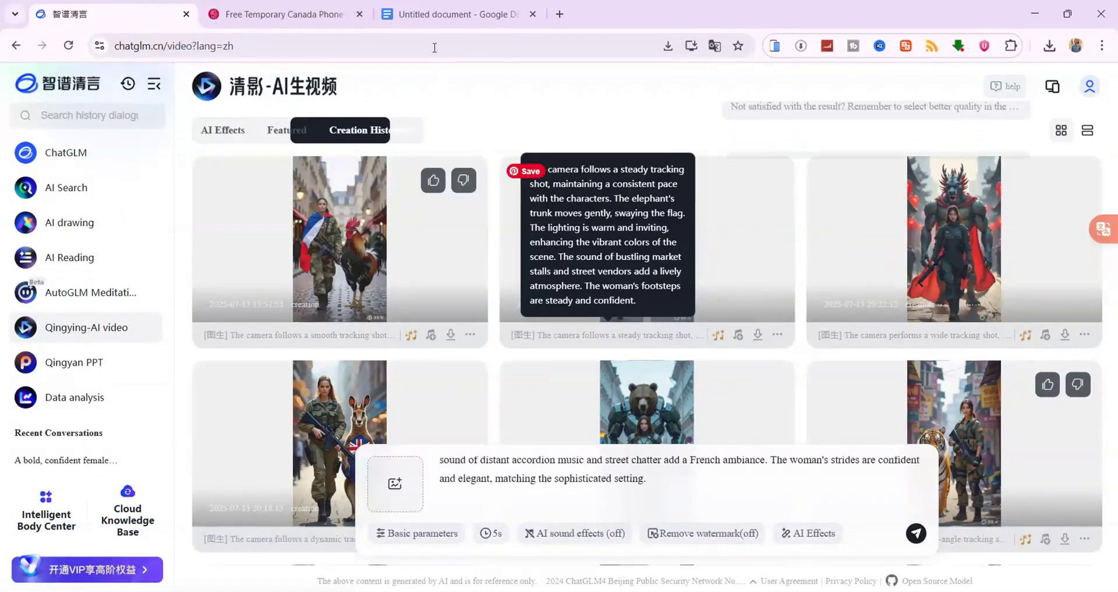
click(451, 24)
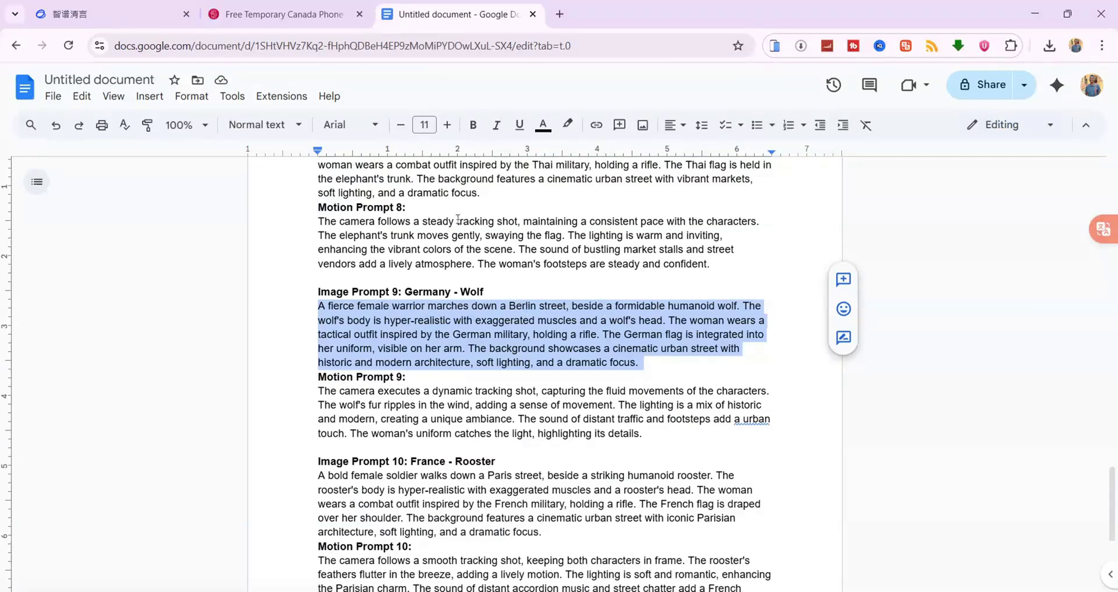
right_click(463, 332)
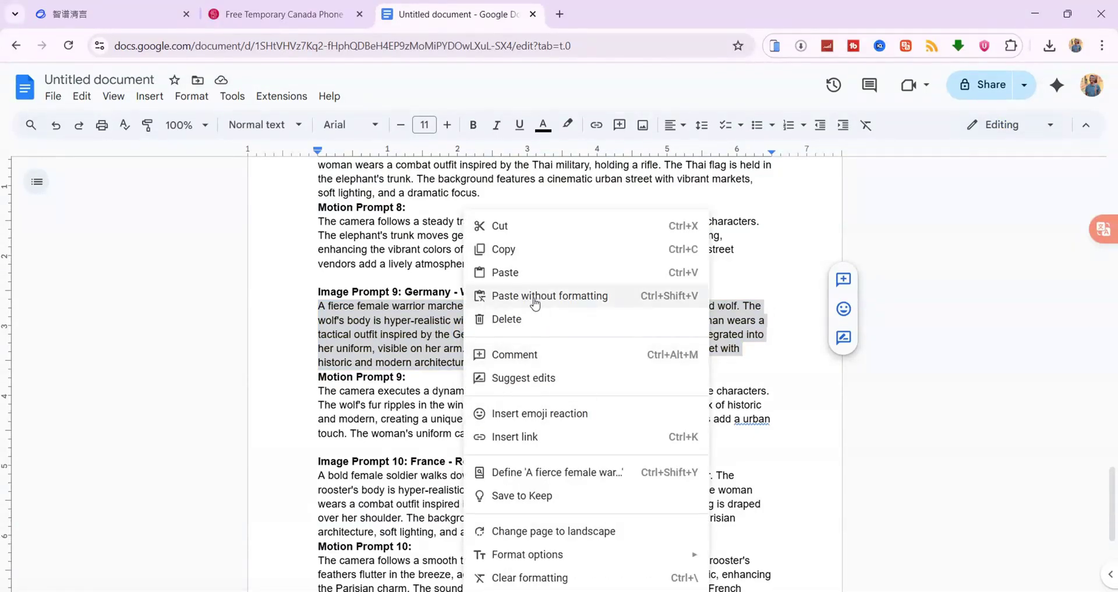
click(515, 249)
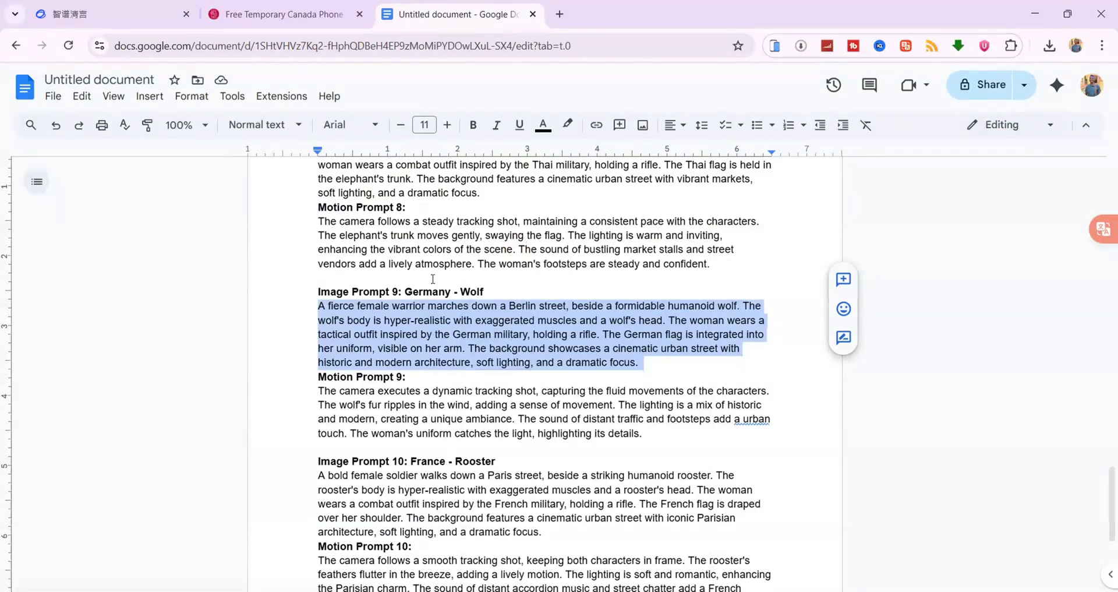
- Generate a text-only video from the Germany - Wolf prompt and preview the Berlin result
click(158, 21)
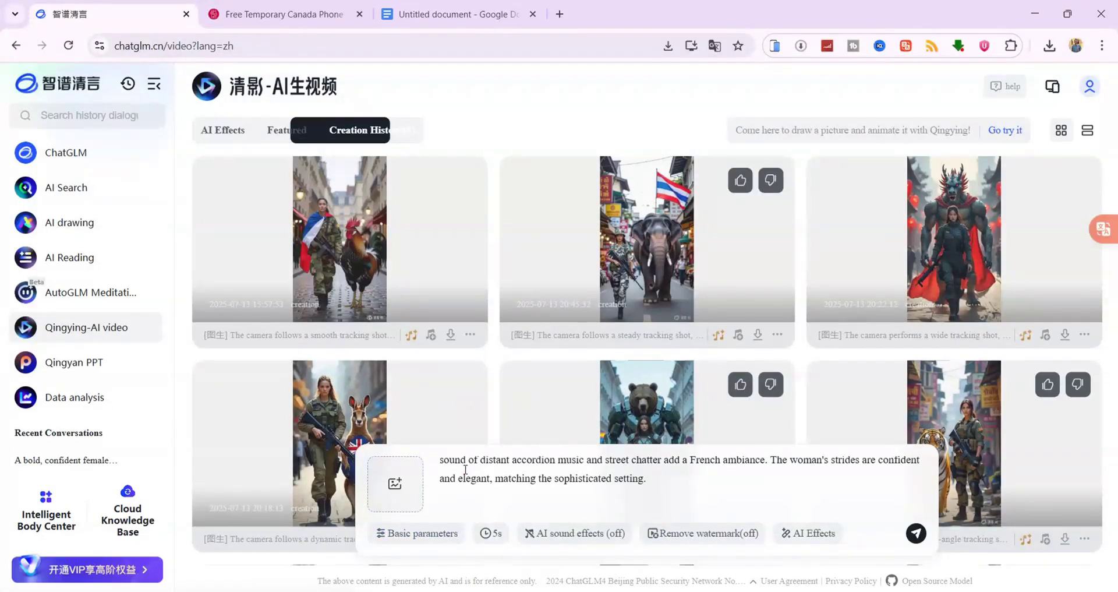
key(ctrl+a)
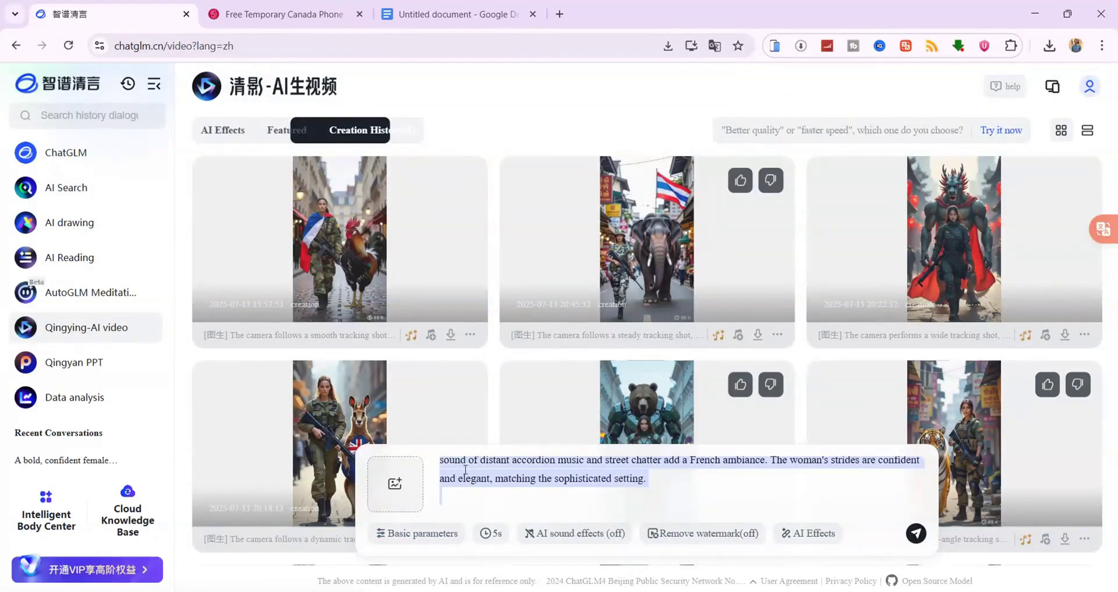
key(ctrl+v)
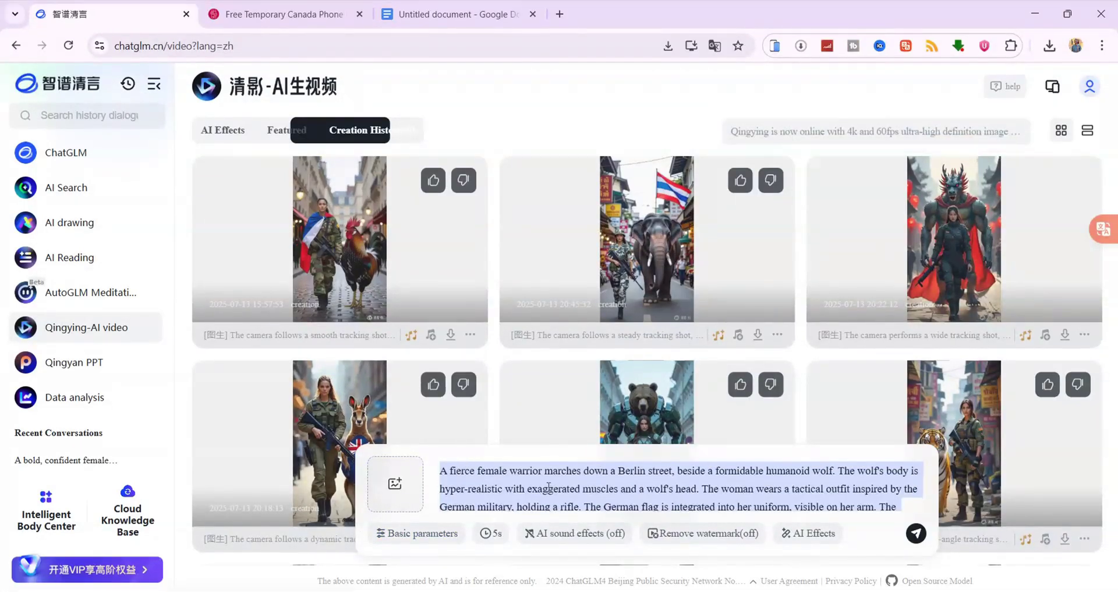
click(916, 533)
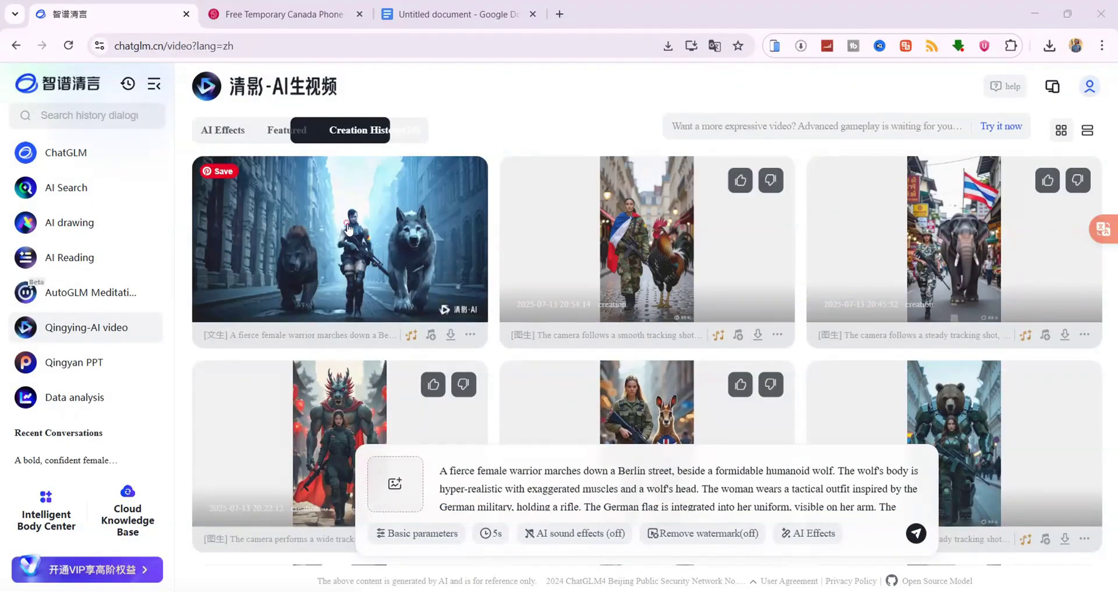
click(277, 224)
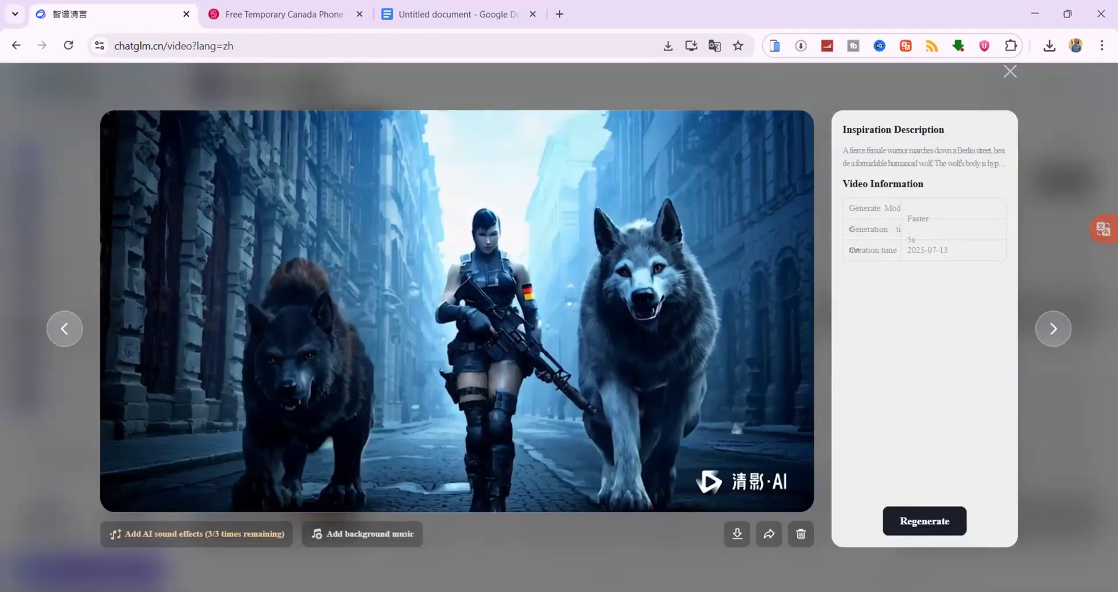
key(Escape)
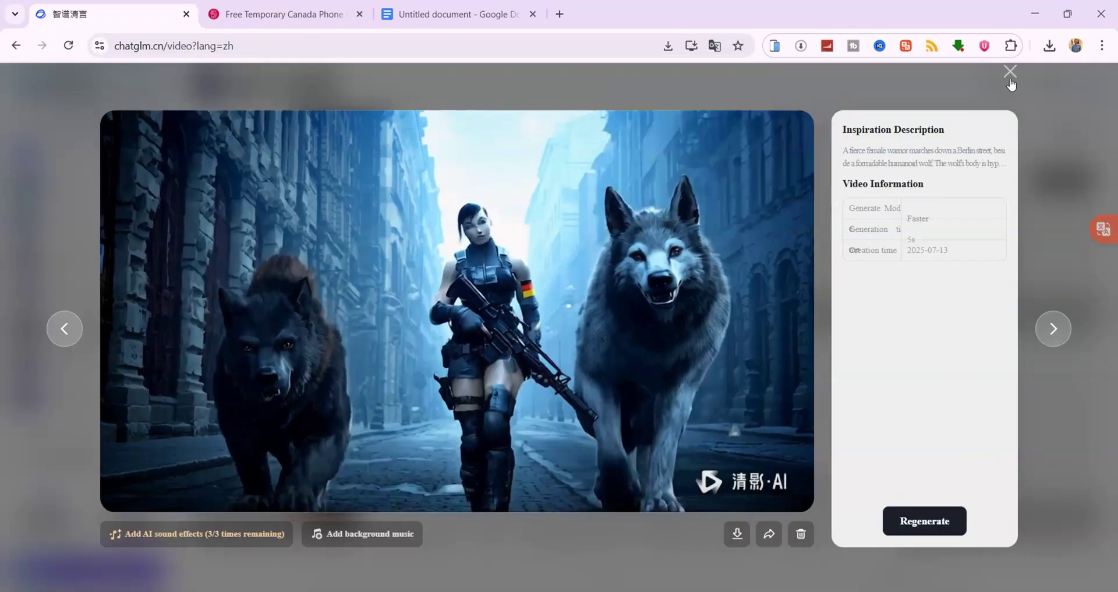
click(1011, 72)
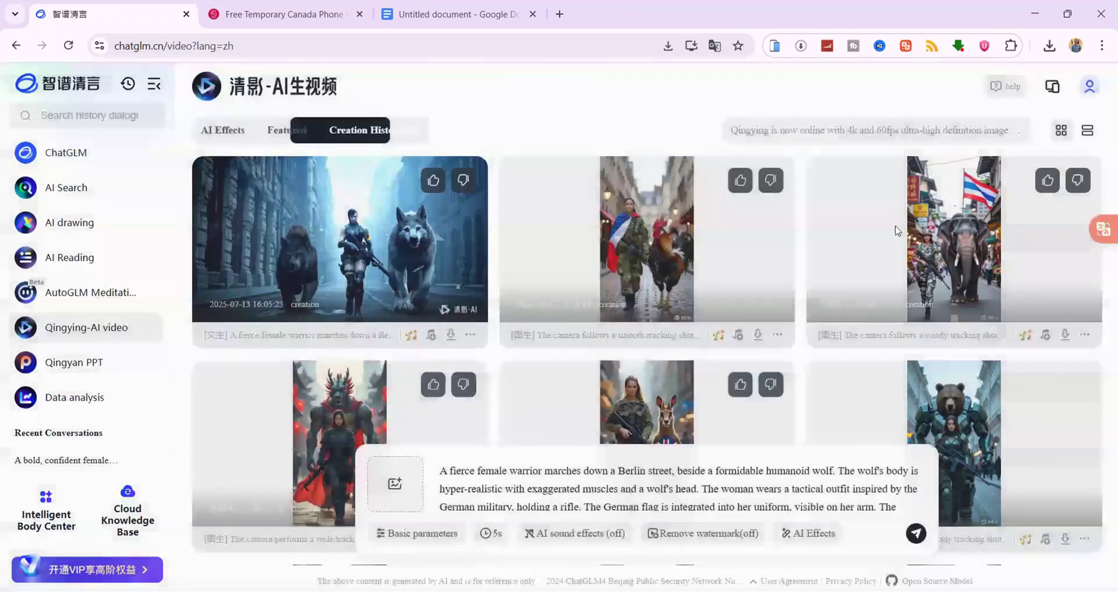
- Apply the Hug AI effect to the couple photo and generate the effect video
click(224, 129)
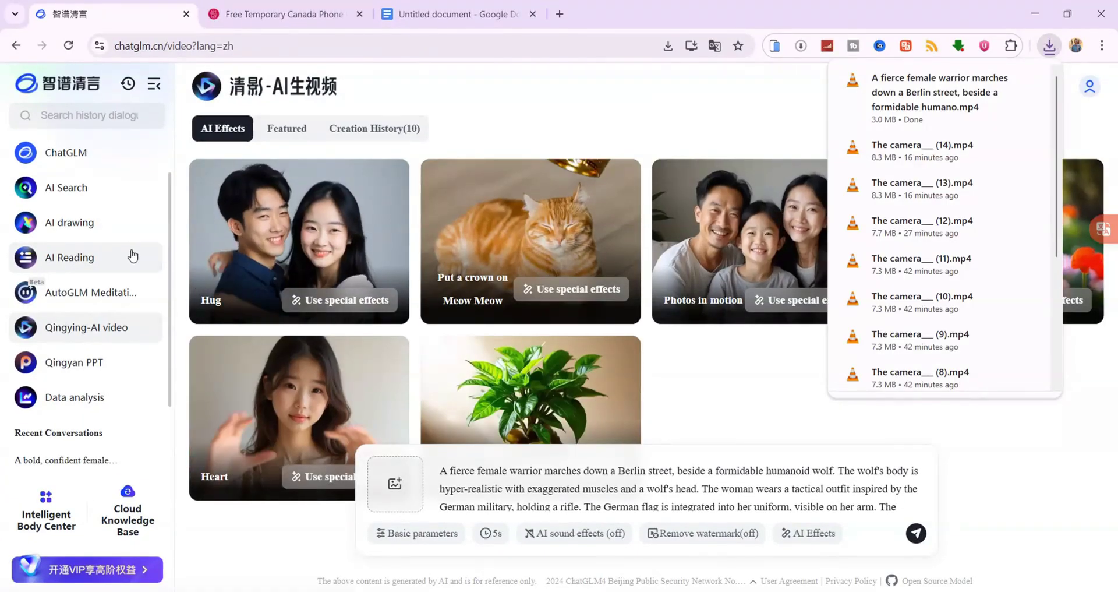
click(783, 108)
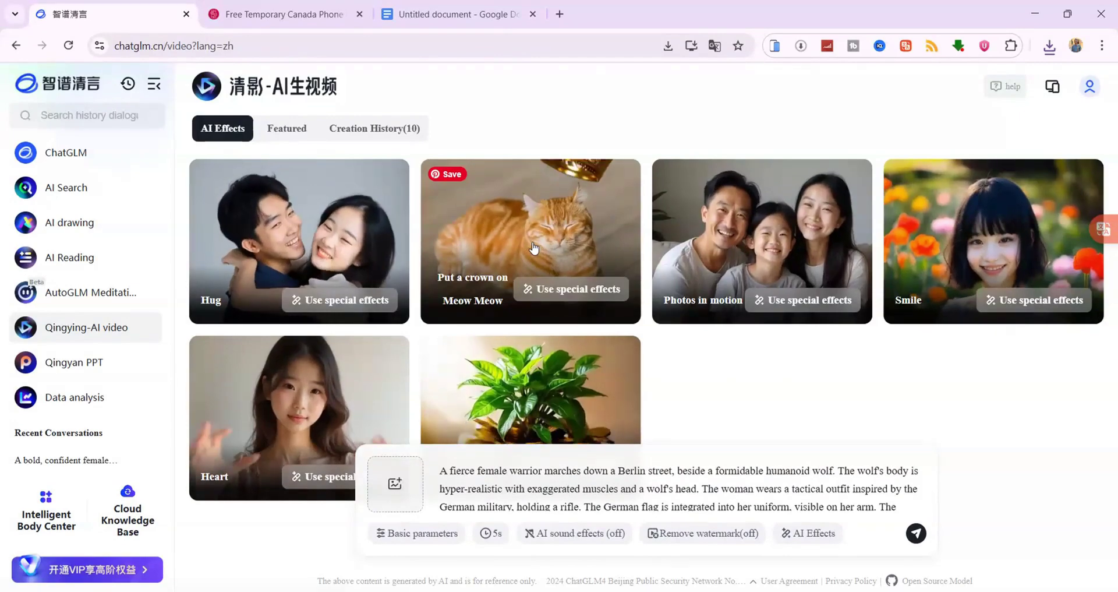
click(341, 299)
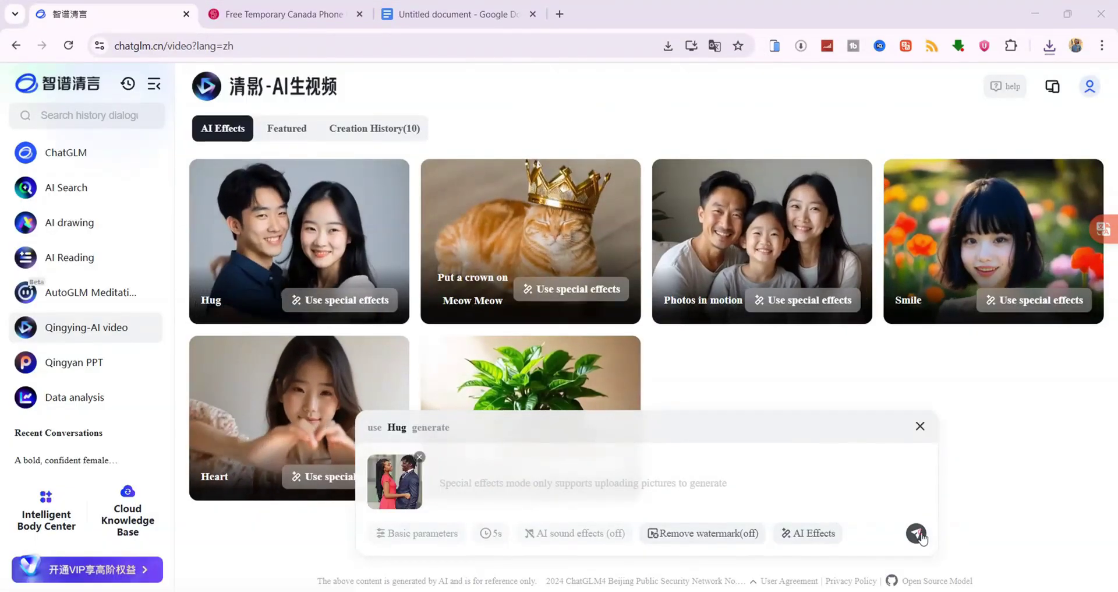
click(916, 533)
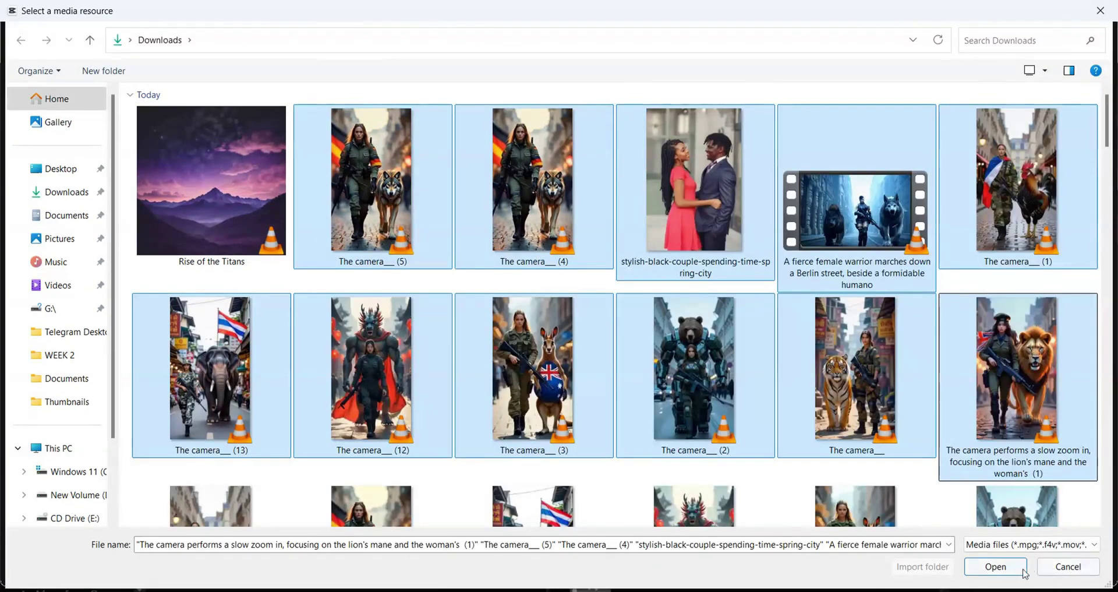
- Put the imported AI clips on the timeline and add Rise of the Titans music beneath them
click(1014, 567)
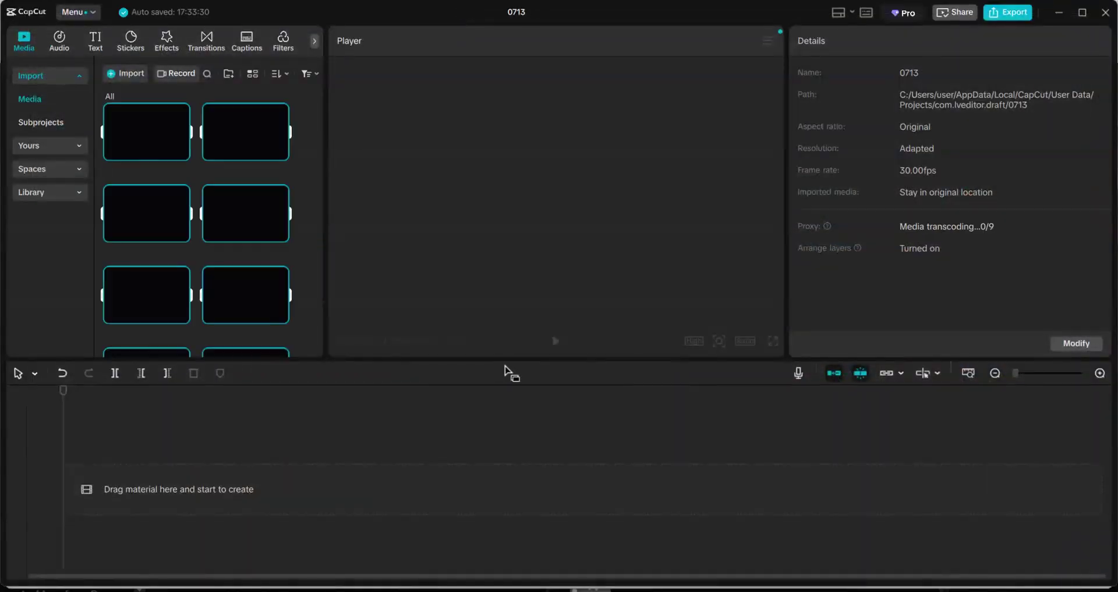
drag(505, 364, 471, 439)
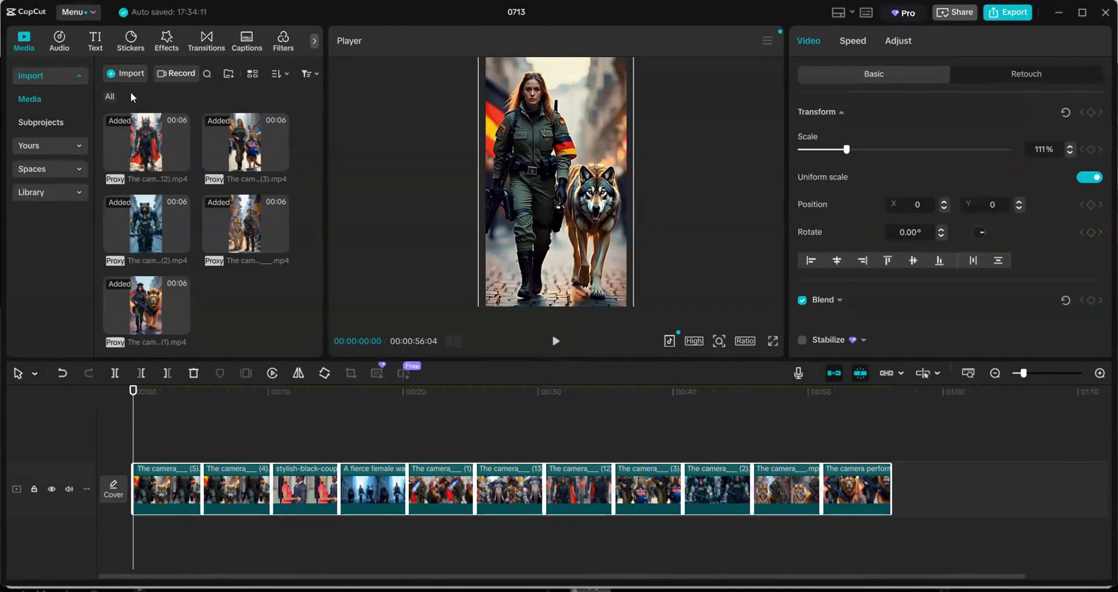
click(124, 73)
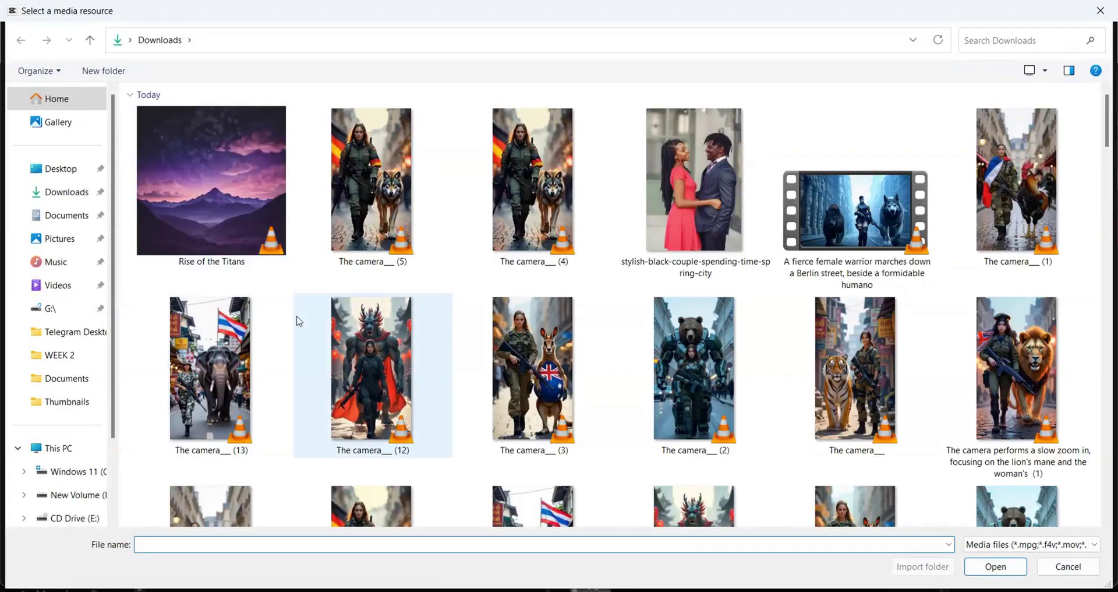
double_click(209, 189)
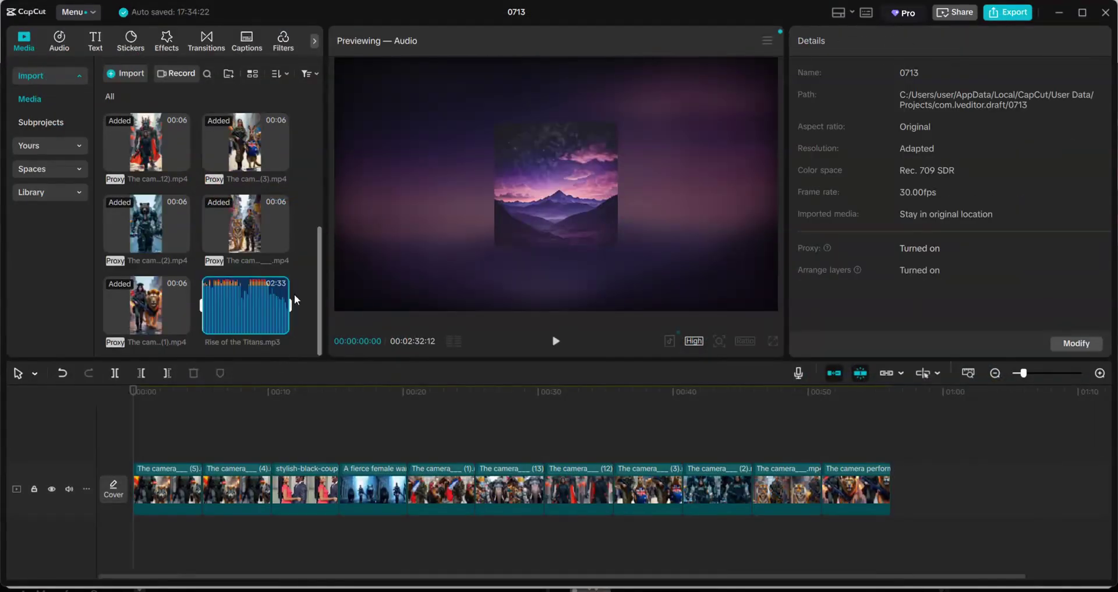
click(280, 325)
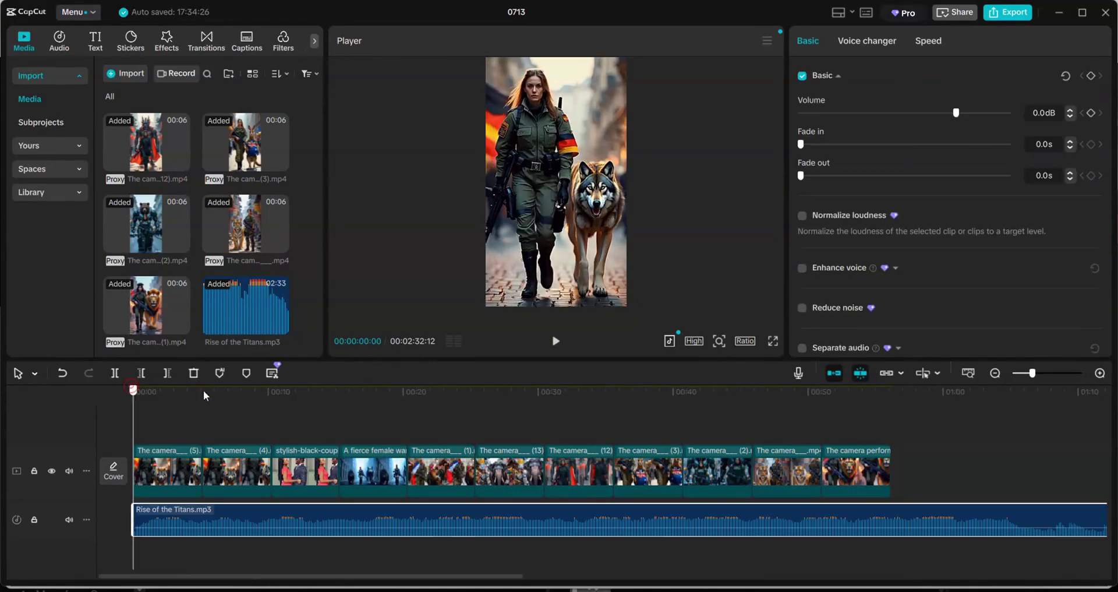
- Trim the music so it ends at the video's last frame
drag(132, 392, 907, 392)
drag(901, 499, 891, 500)
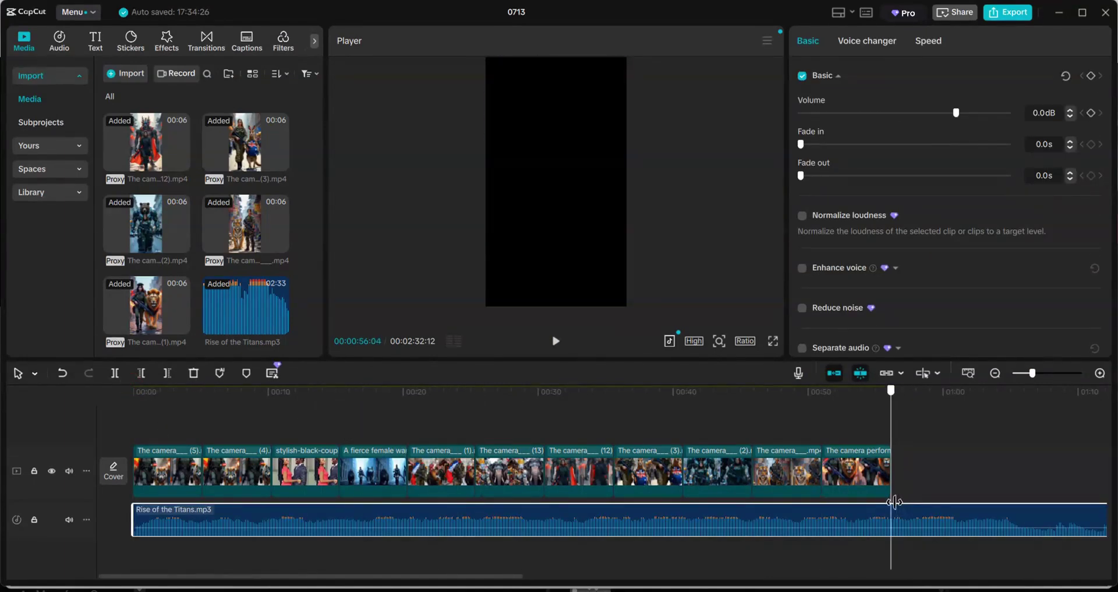
click(167, 374)
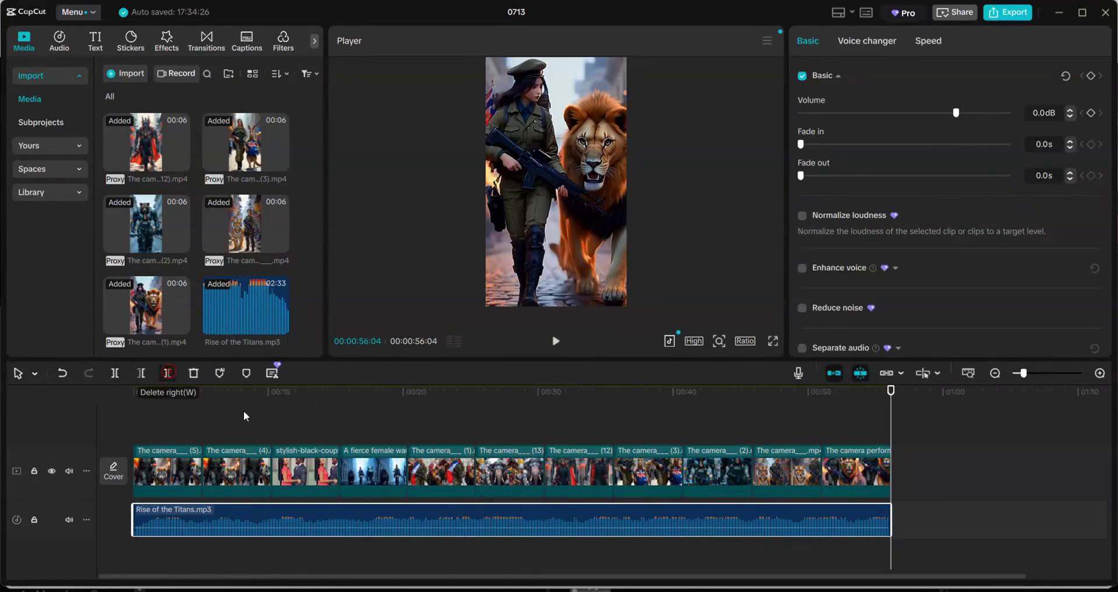
- Download the Rise of the Titans song from Suno as MP3 audio
drag(892, 396, 661, 396)
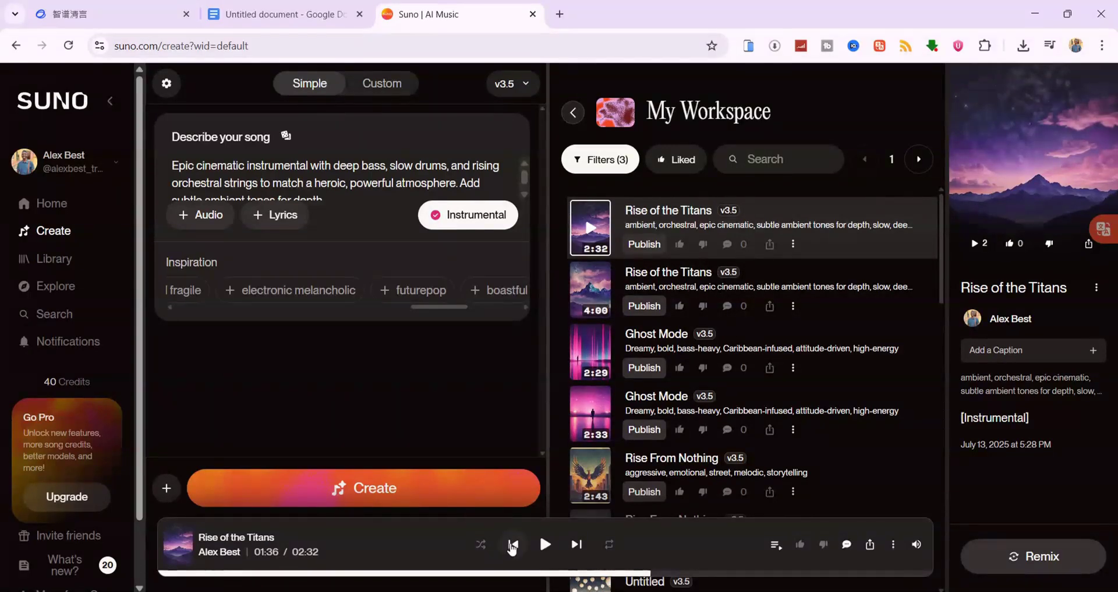
click(894, 545)
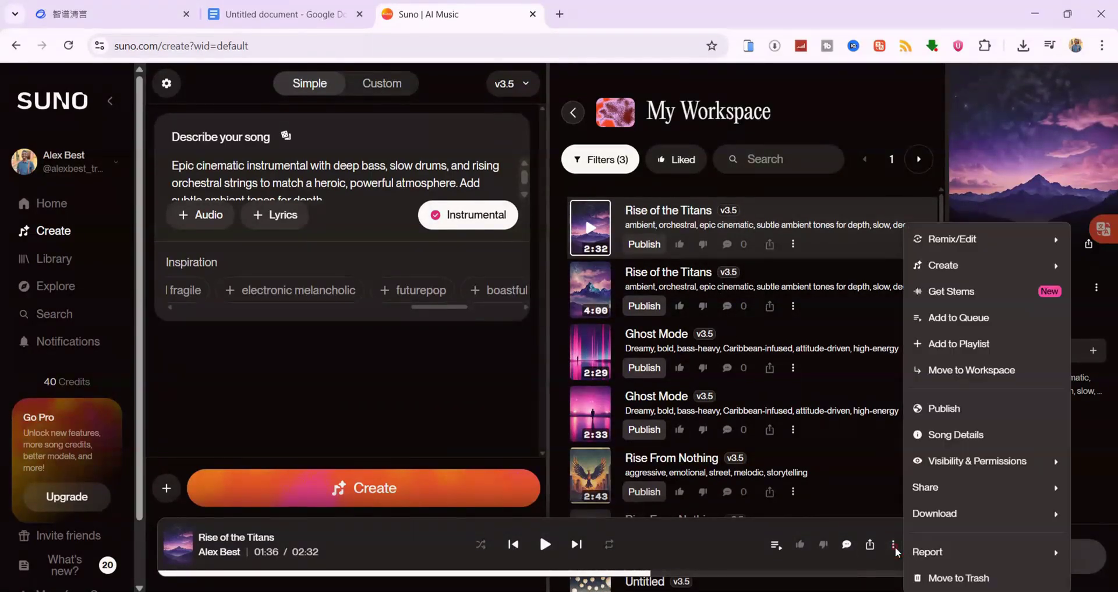
mouse_move(971, 515)
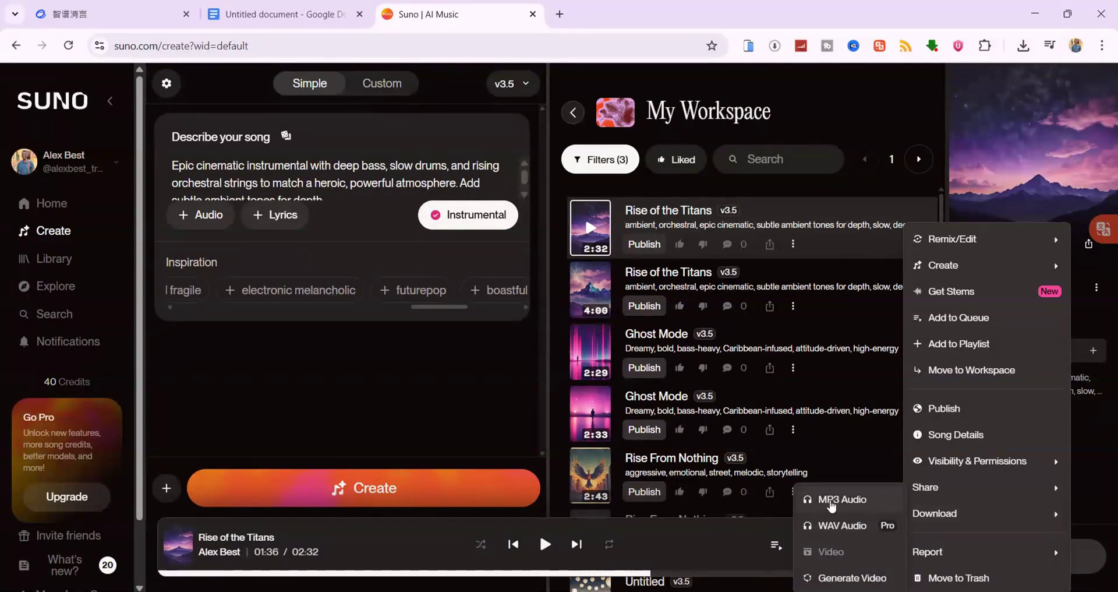
click(836, 510)
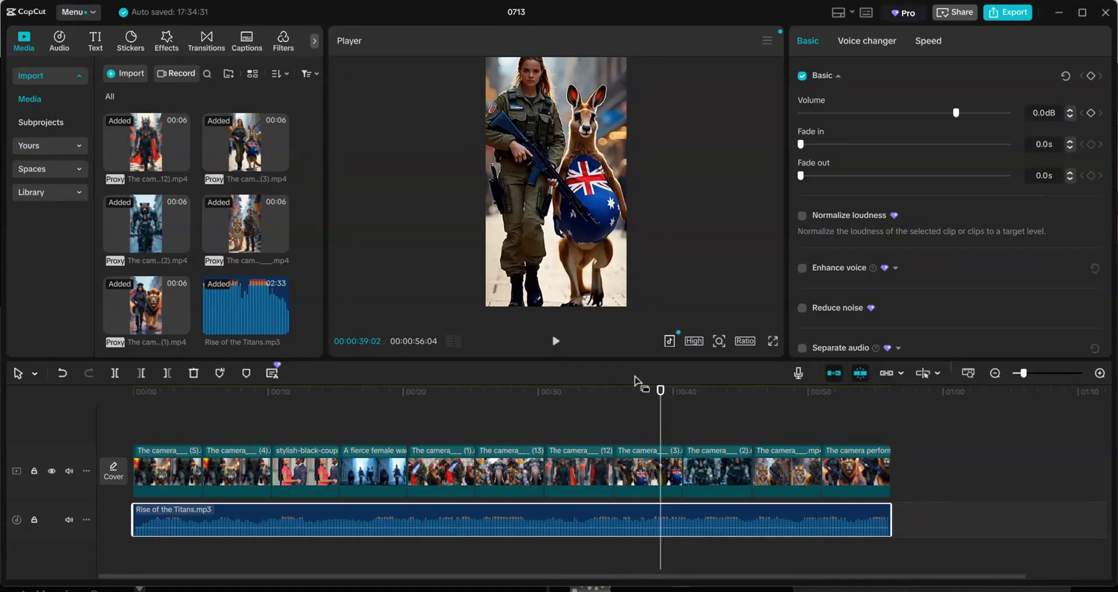
- Insert a 0.5 s Blur transition between the first clips and apply it across all clips
drag(660, 390, 2, 471)
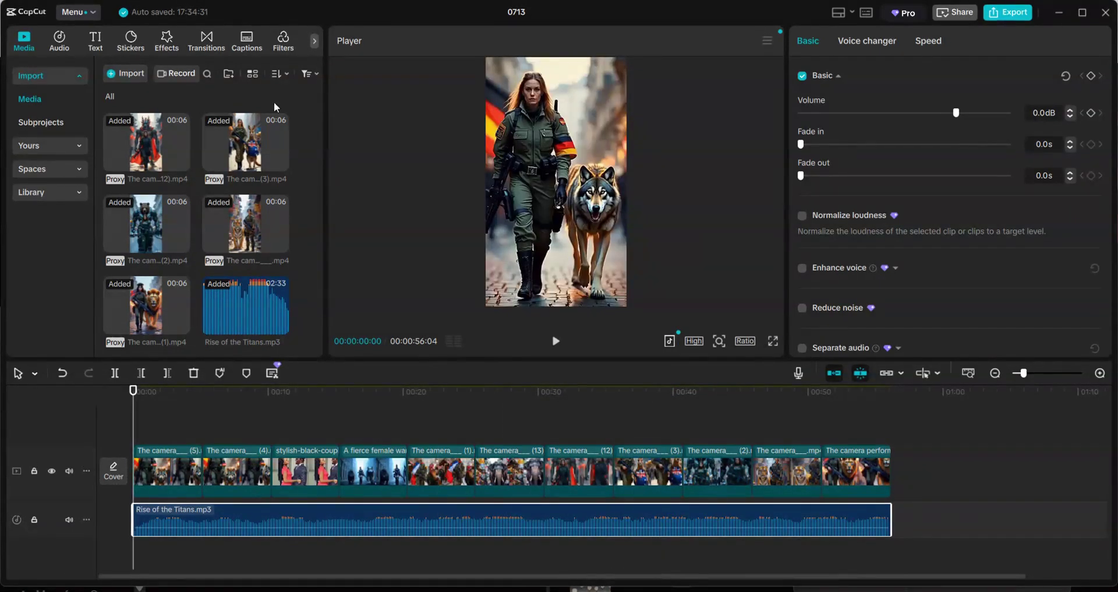
click(211, 51)
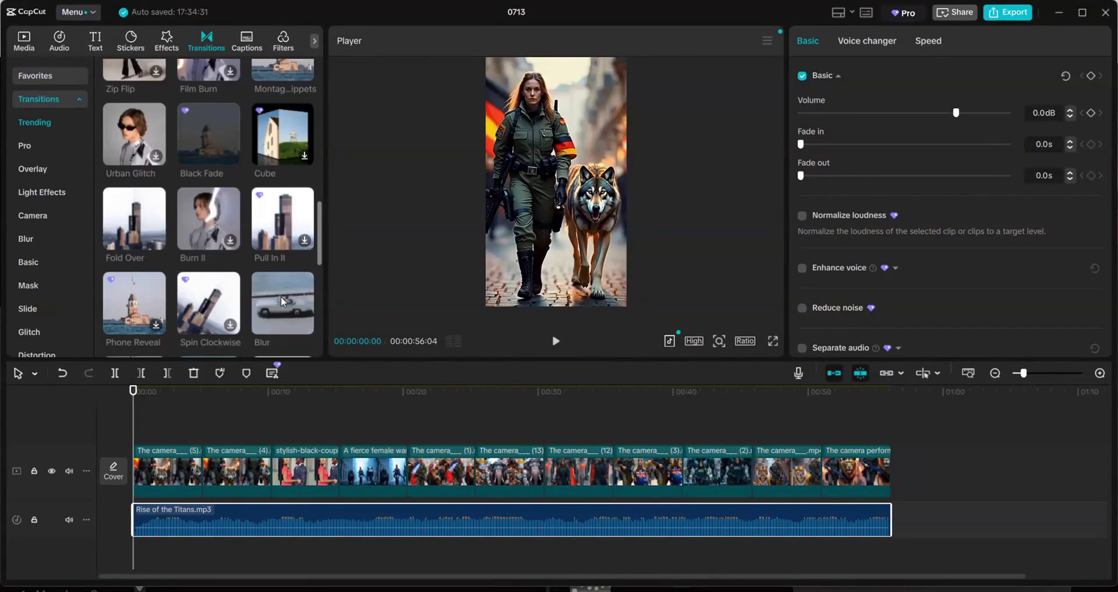
mouse_move(300, 297)
mouse_down()
mouse_move(253, 471)
mouse_move(202, 467)
mouse_up()
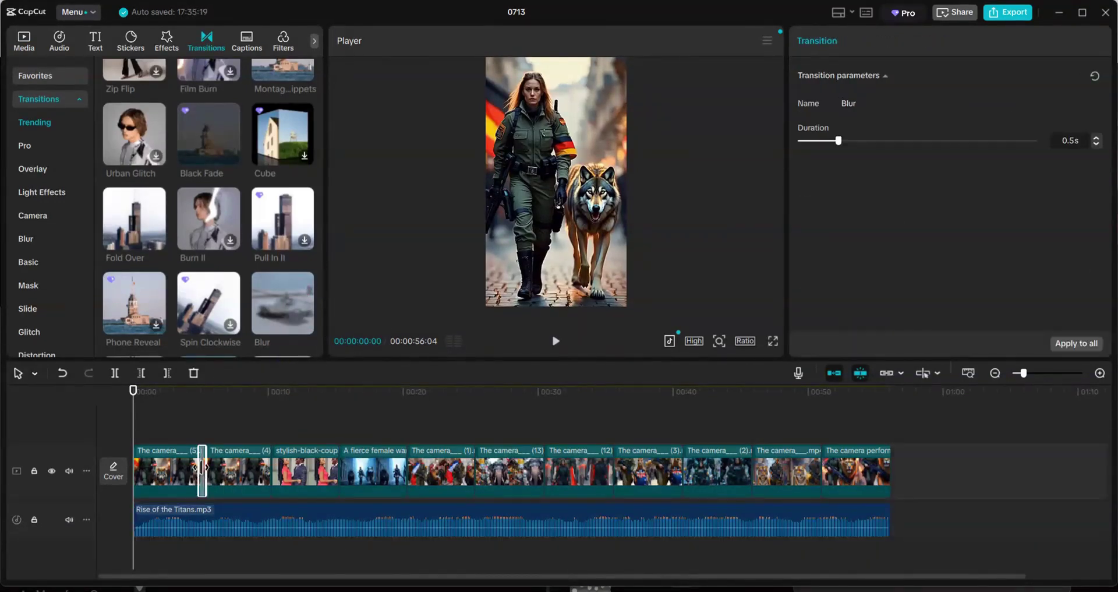
click(1075, 343)
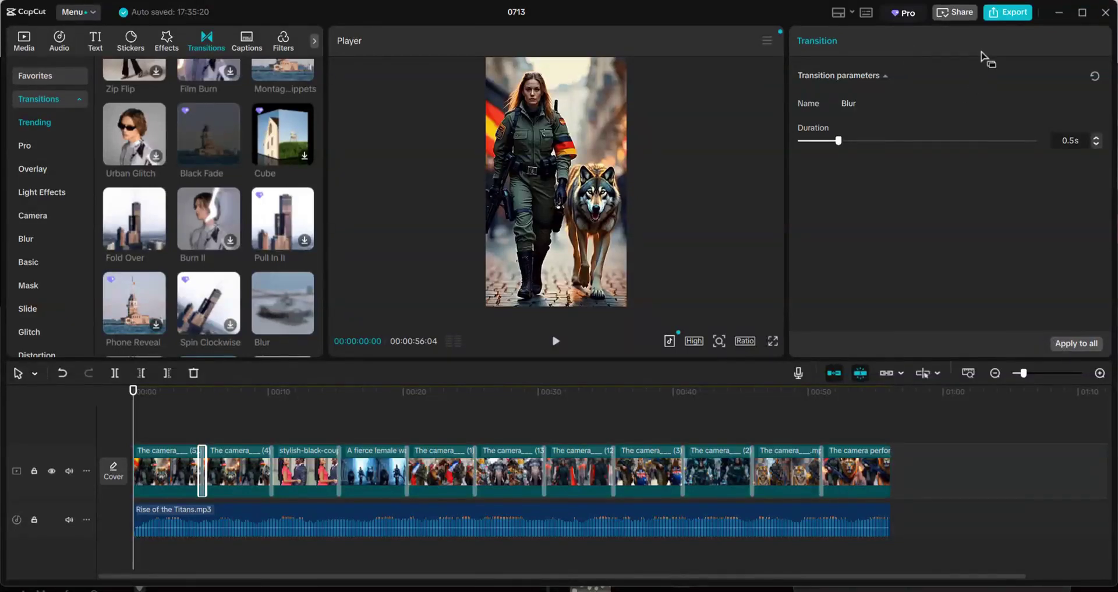
- Open CapCut's Export dialog for project 0713, showing 4K, H.264, mp4 at 30fps
click(1018, 14)
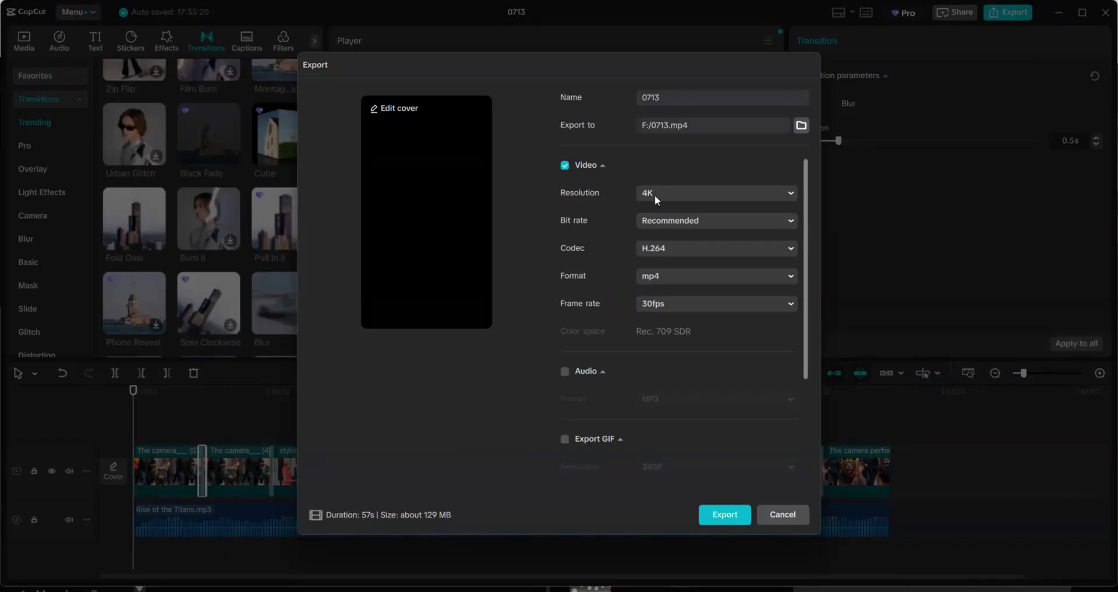